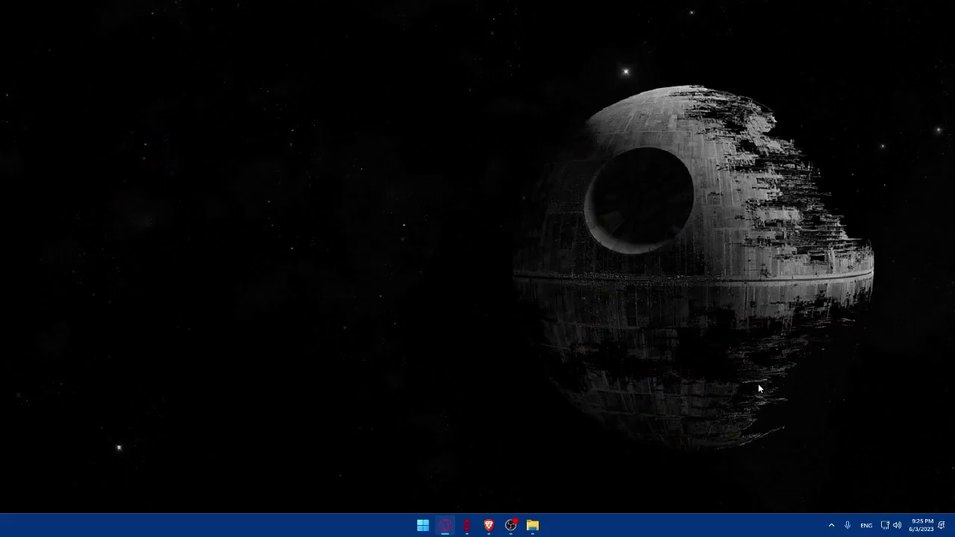
Step: Switch to the Brave browser and load the jimdo.com website
click(490, 526)
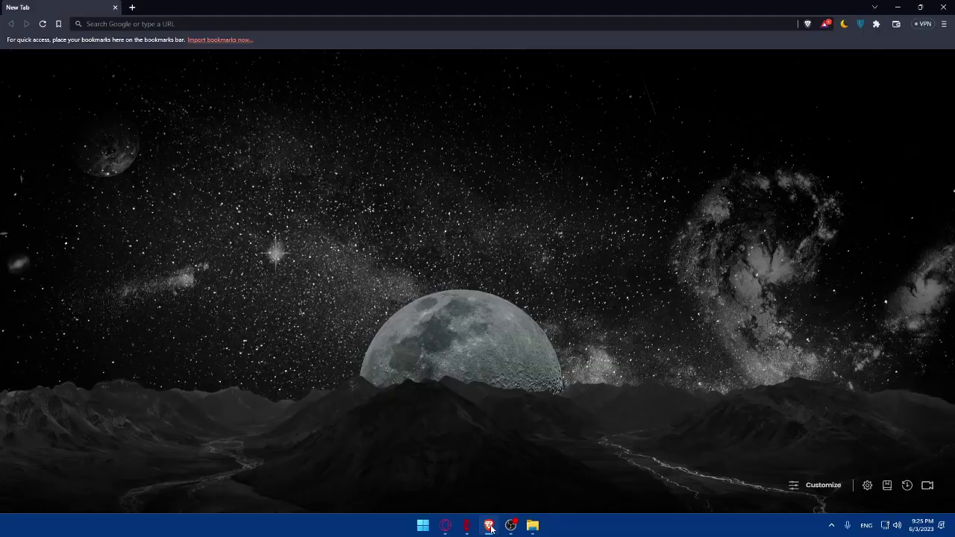
click(490, 527)
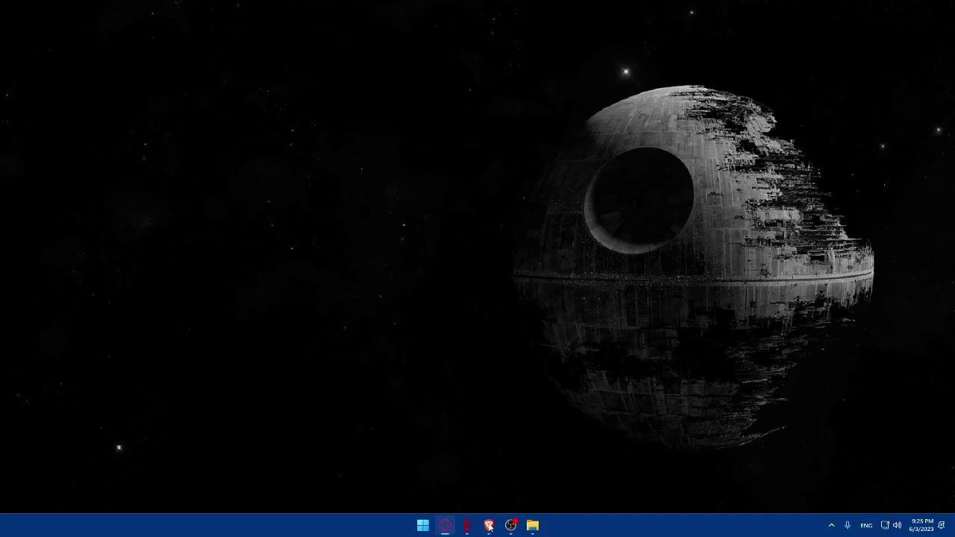
click(485, 527)
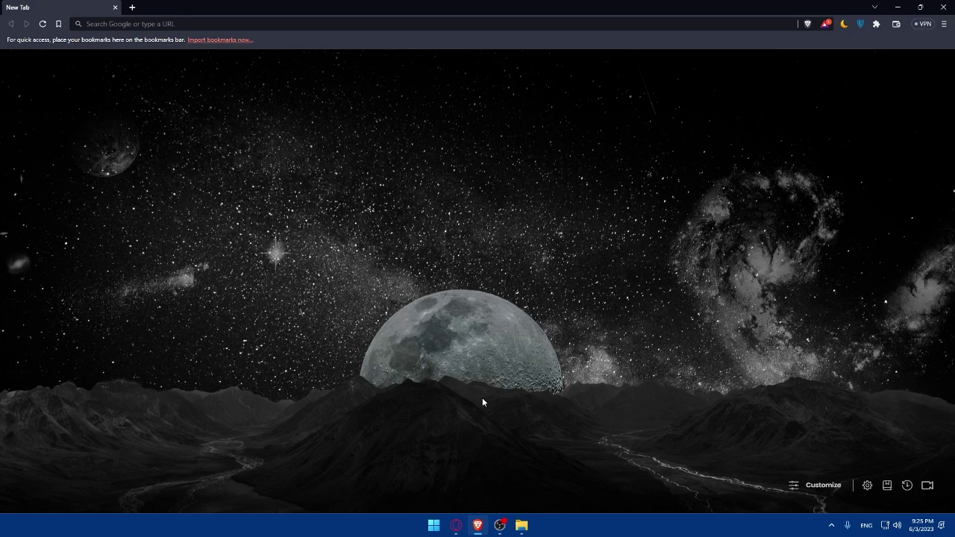
click(235, 24)
text(jimdo.com)
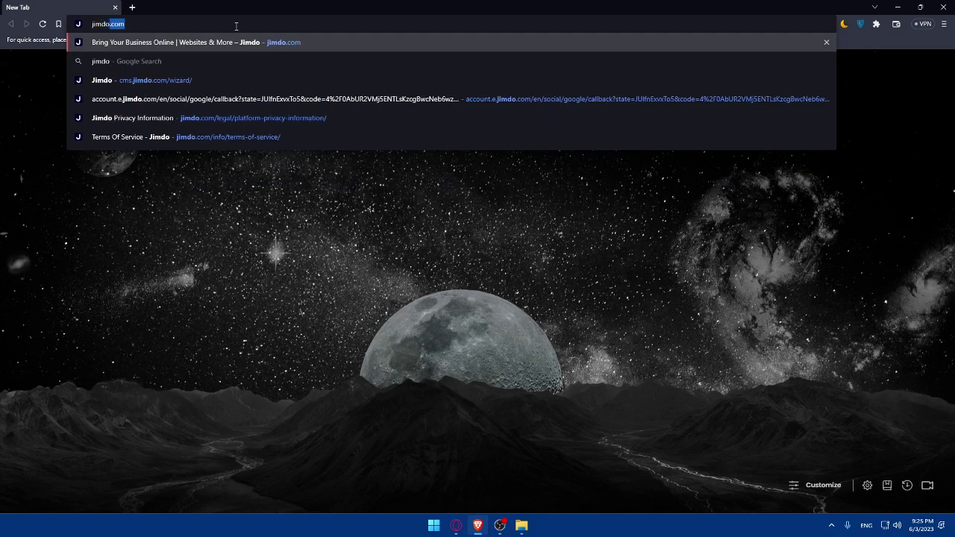
key(Return)
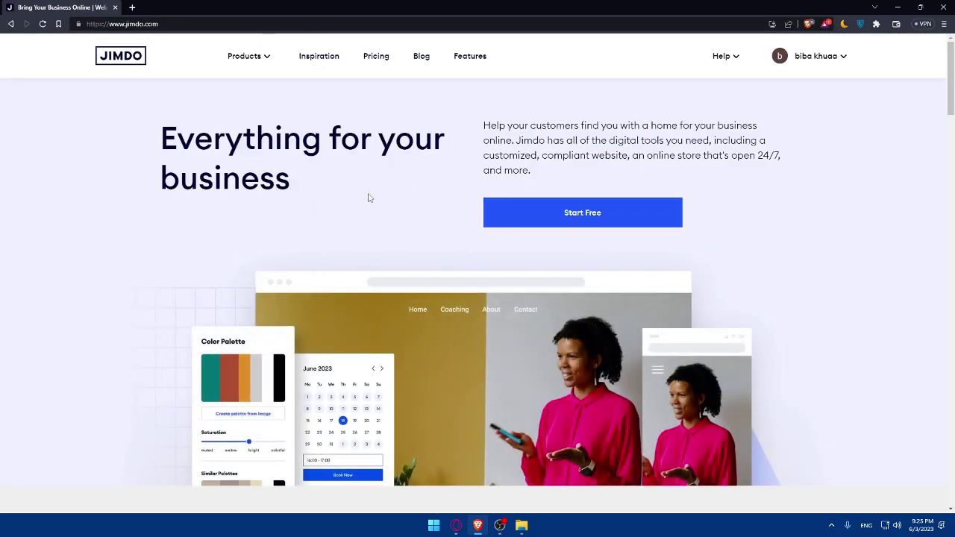
Step: Look through the Jimdo homepage, including its website creation, selling and example site sections
scroll(348, 303, down, 3)
scroll(303, 301, up, 2)
scroll(304, 301, up, 1)
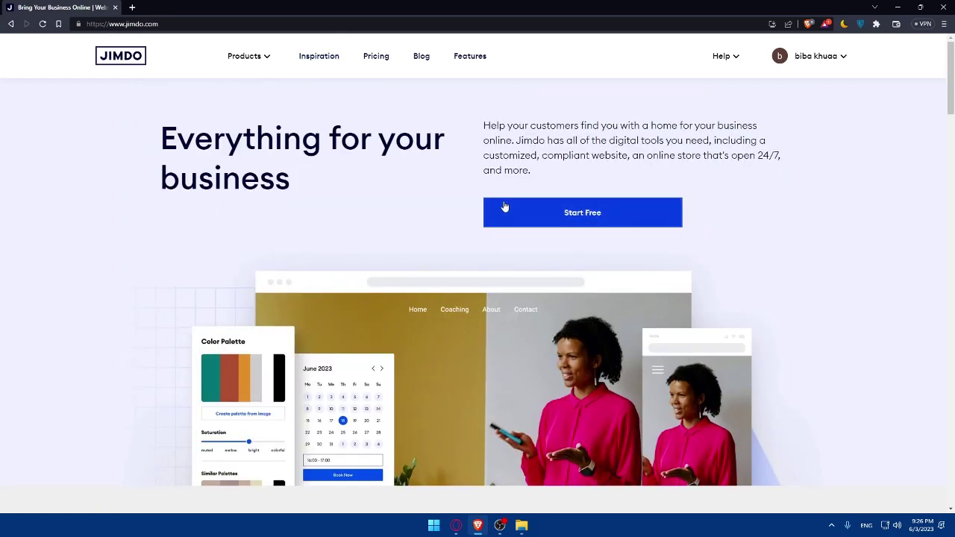
scroll(504, 207, down, 18)
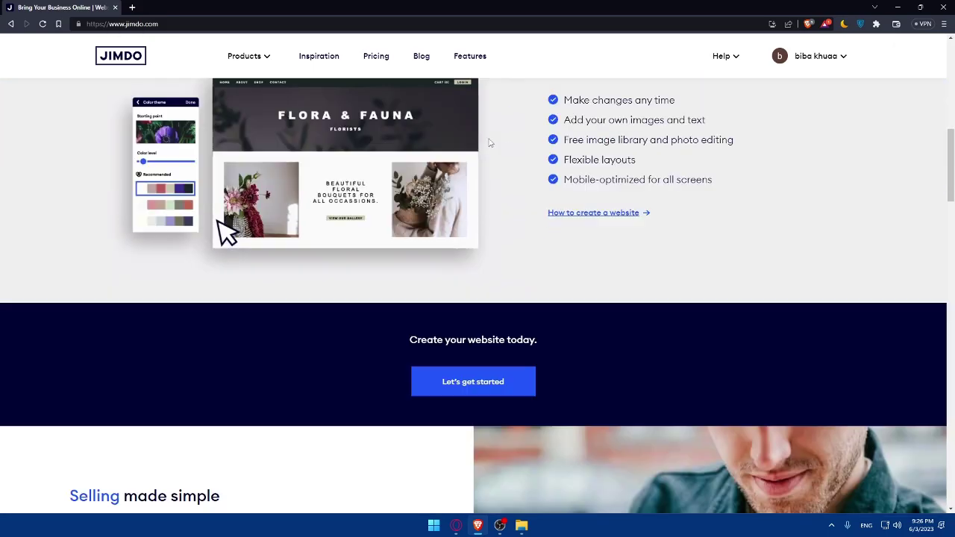
scroll(497, 188, up, 6)
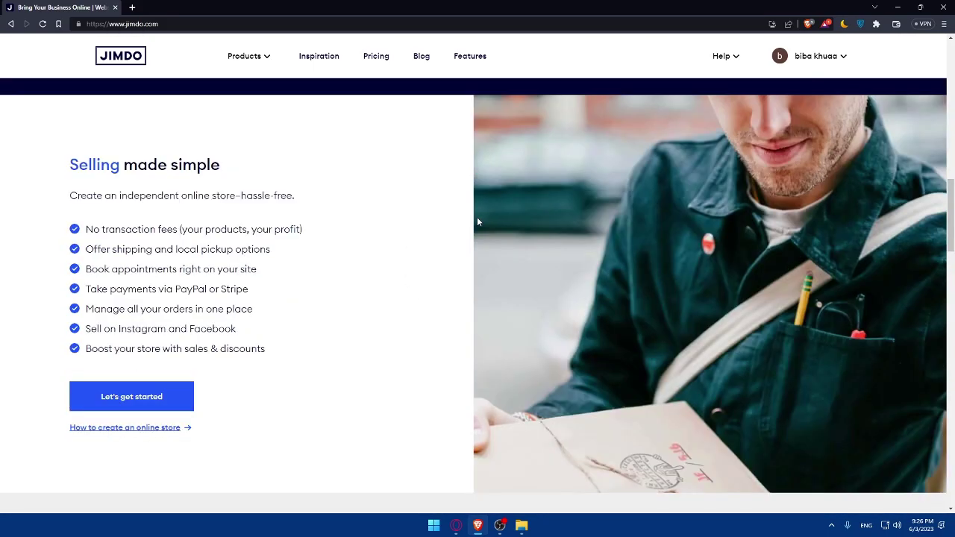
scroll(477, 216, down, 20)
scroll(478, 287, up, 18)
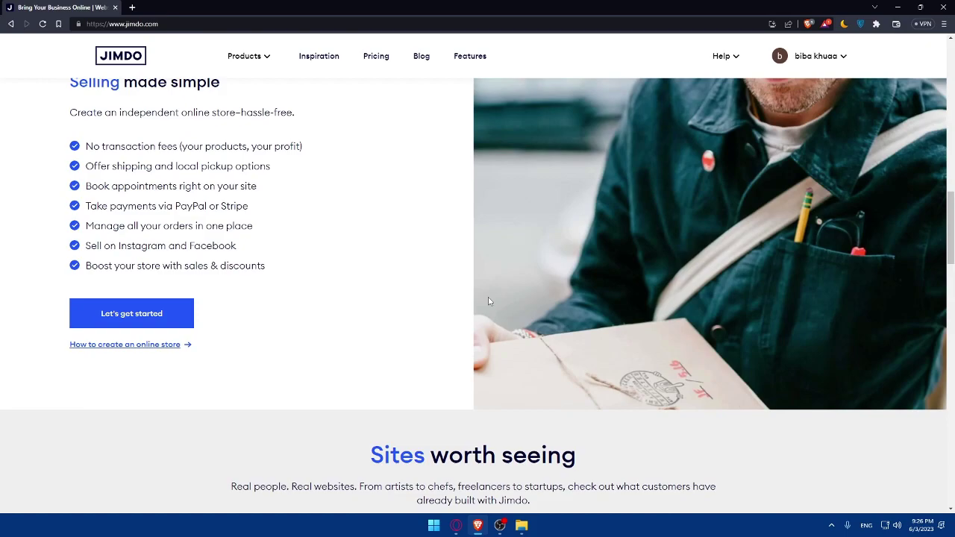
scroll(489, 301, up, 14)
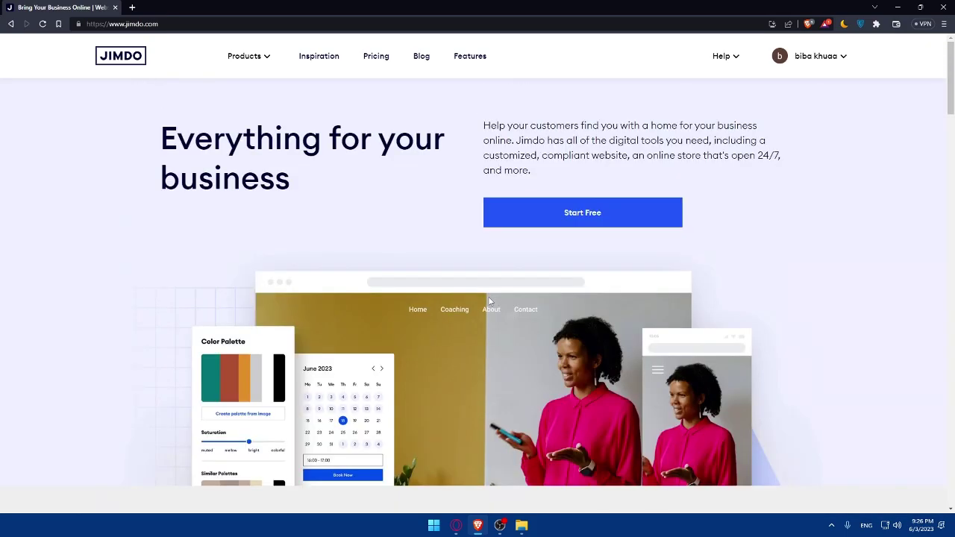
Step: Open the website dashboard of the signed-in account from the Jimdo homepage
click(812, 57)
mouse_move(826, 58)
click(816, 56)
click(841, 58)
click(803, 96)
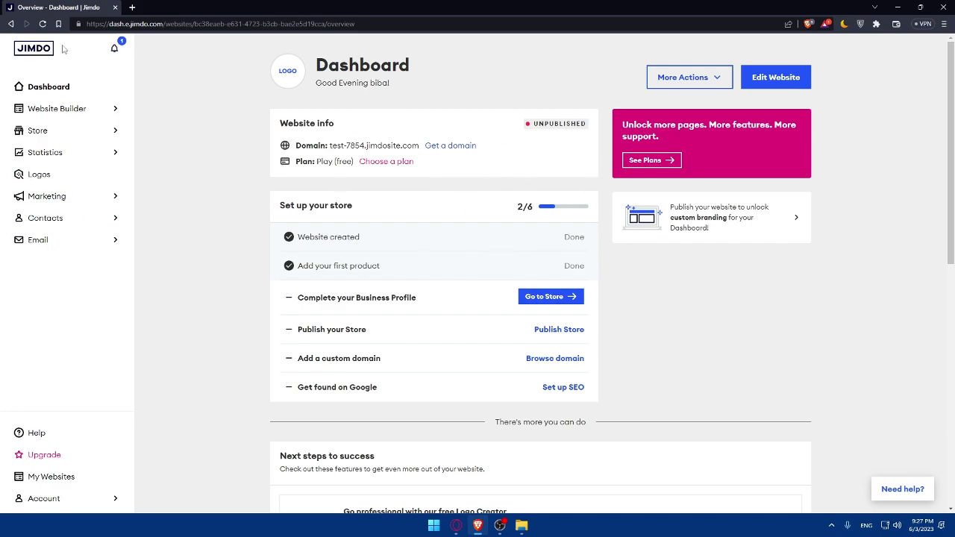
Step: Review the site's home page in the Website Builder and view the Delete website settings
click(105, 111)
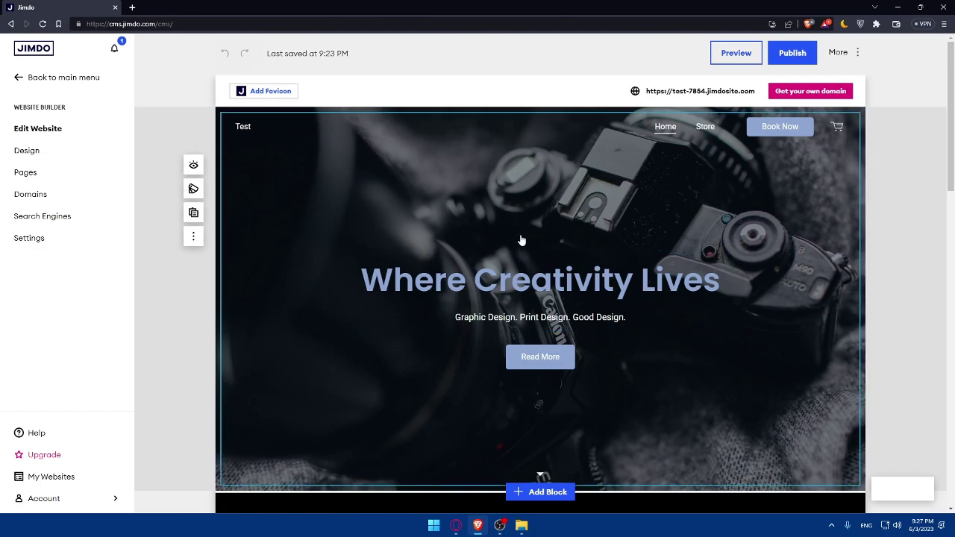
scroll(522, 240, down, 15)
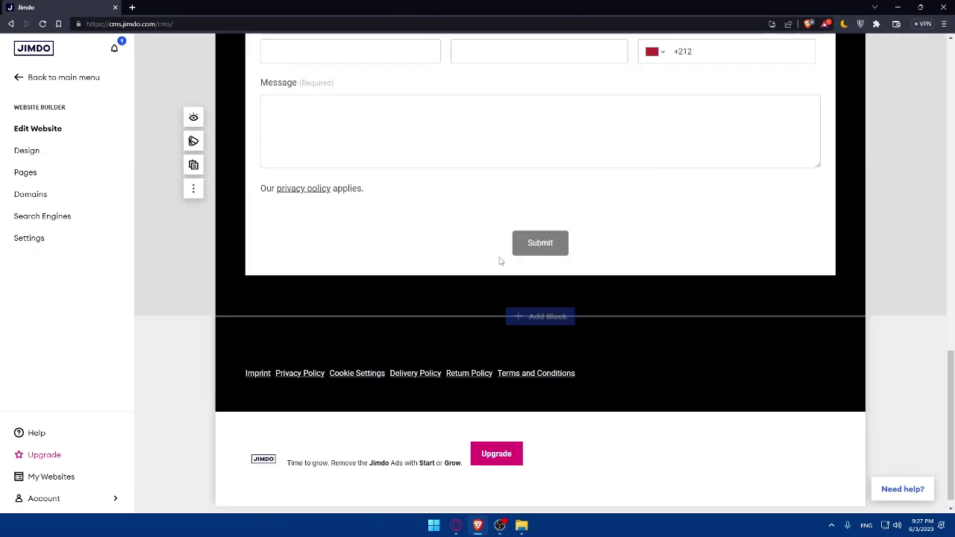
scroll(502, 259, up, 15)
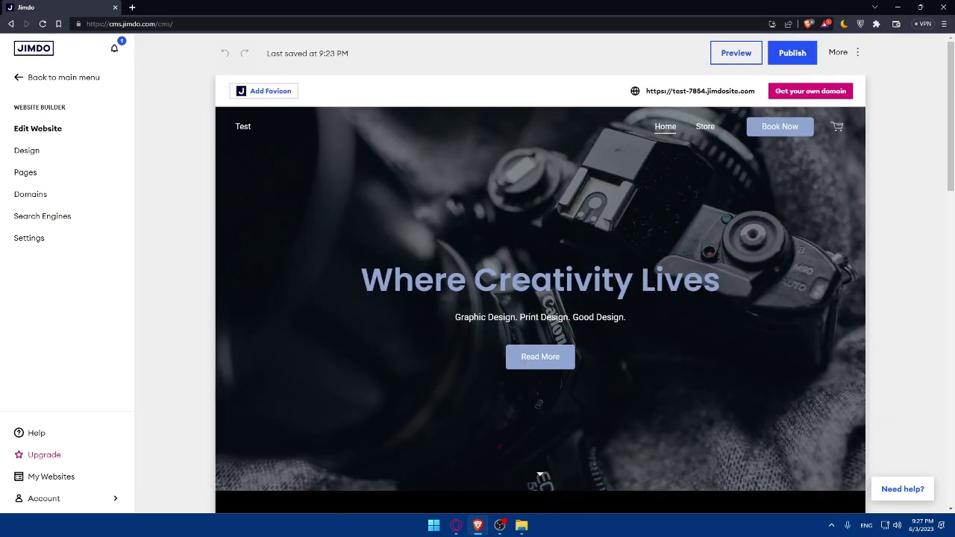
click(29, 241)
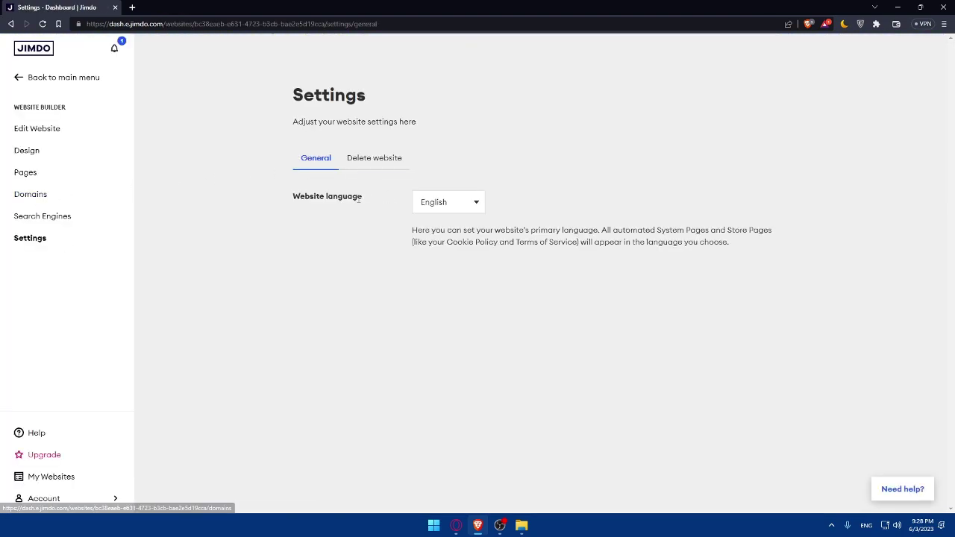
click(374, 158)
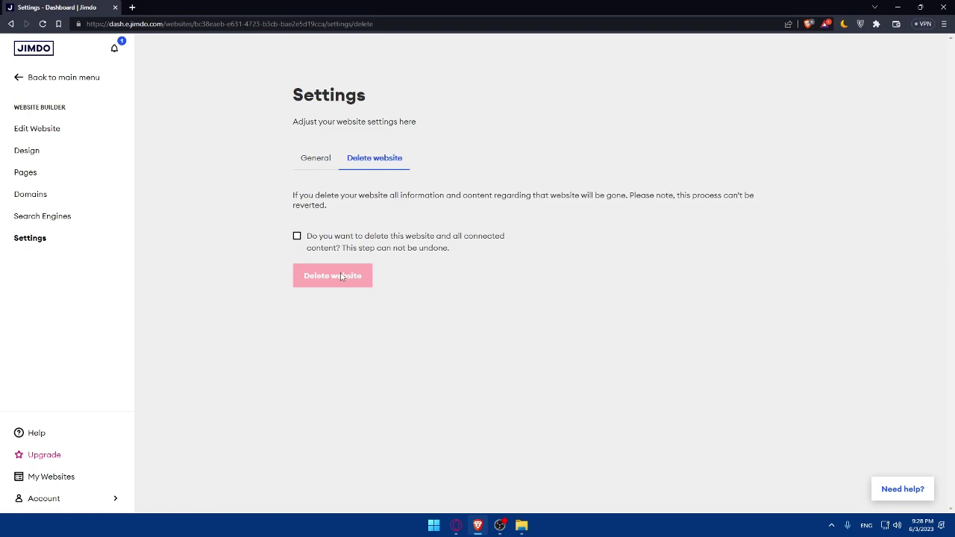
Step: Check the primary domain in the website's Domains overview and start the upgrade to a custom domain
click(31, 196)
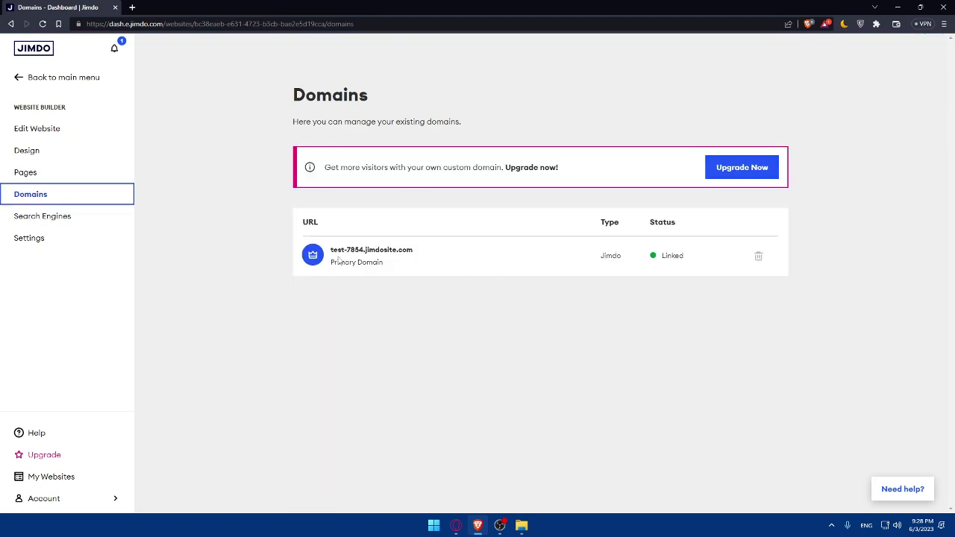
drag(427, 256, 332, 253)
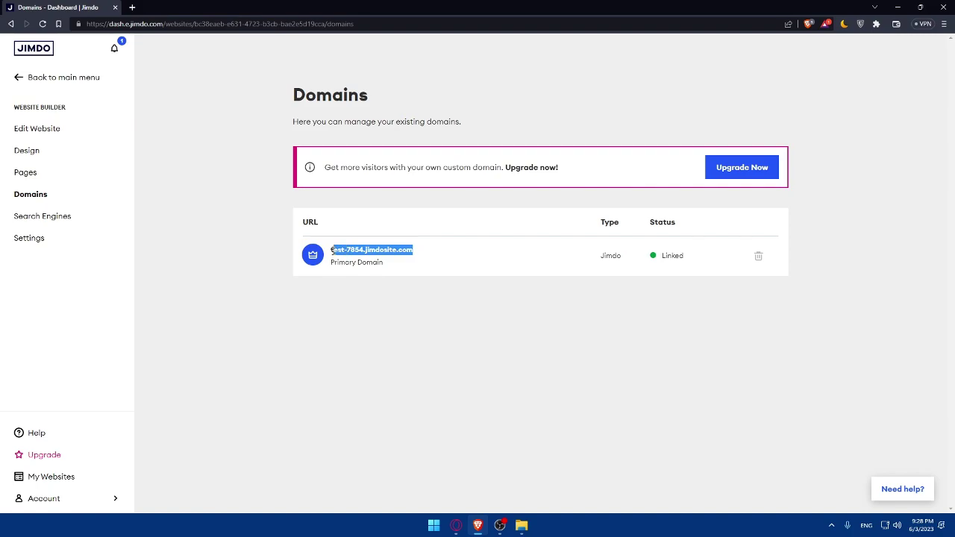
click(447, 256)
triple_click(464, 255)
click(529, 264)
click(721, 165)
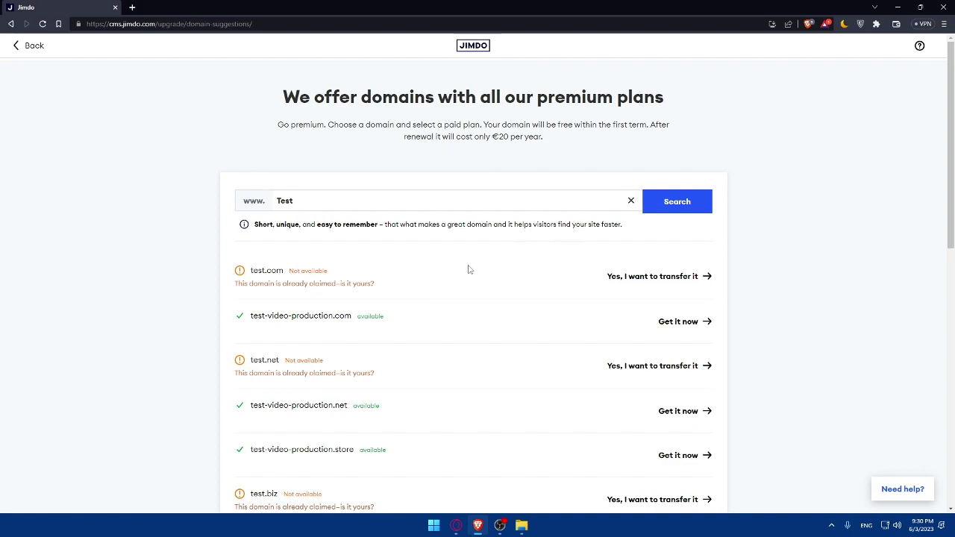
Step: Examine the domain search field with the name Test on the domain suggestions page
click(341, 202)
click(251, 237)
double_click(349, 196)
click(306, 205)
drag(364, 207, 208, 218)
click(343, 192)
drag(343, 192, 273, 201)
click(839, 256)
Step: Inspect the suggested domain test-video-production.com and choose to get it
scroll(295, 295, down, 1)
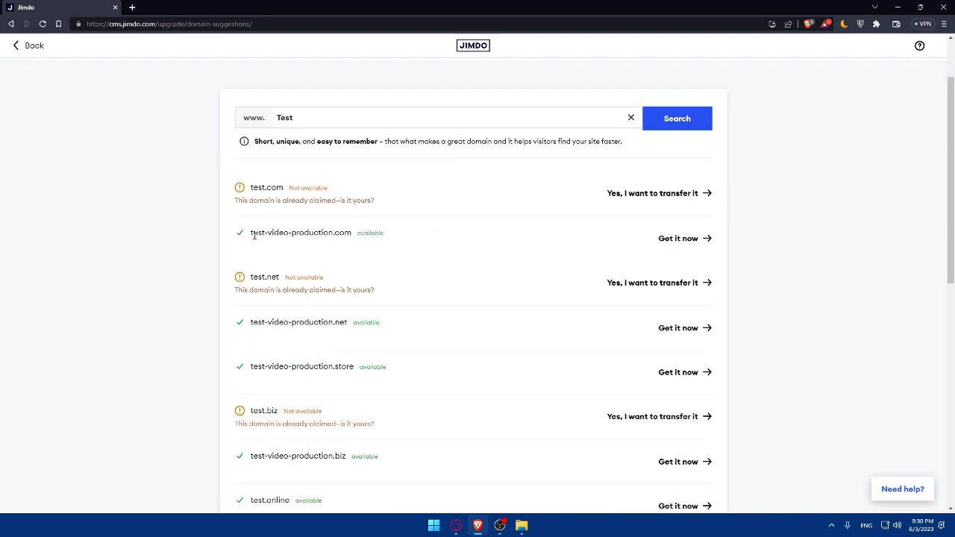
drag(254, 236, 348, 232)
click(349, 246)
drag(250, 236, 267, 234)
click(264, 243)
click(274, 237)
drag(294, 234, 331, 234)
click(335, 247)
click(704, 245)
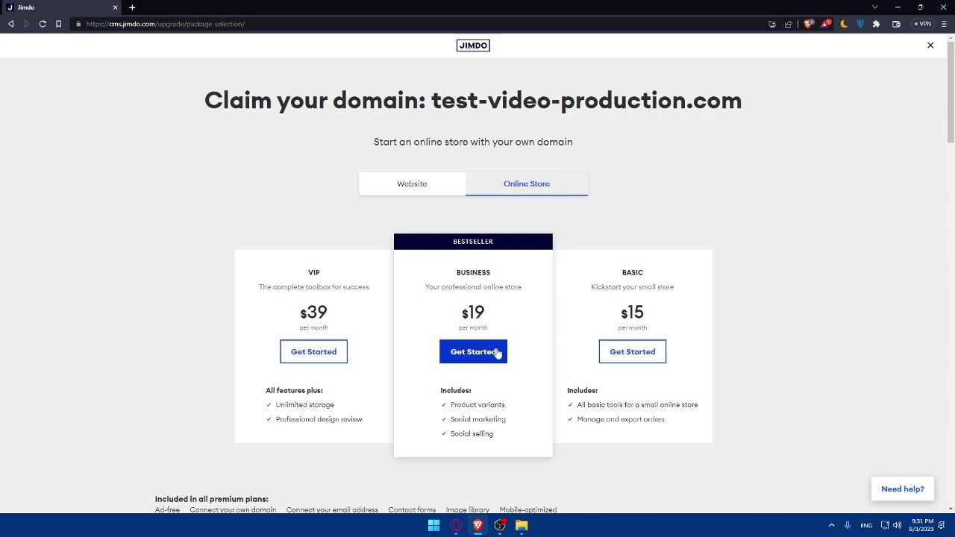
Step: Compare the Online Store and Website plans for the domain, reading the Basic and Start plan features
drag(567, 391, 607, 394)
click(639, 396)
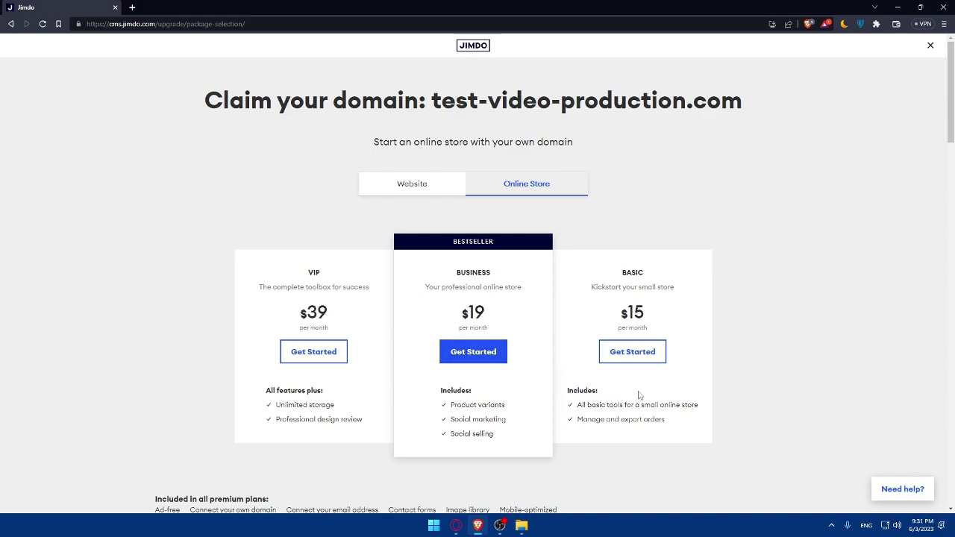
click(412, 189)
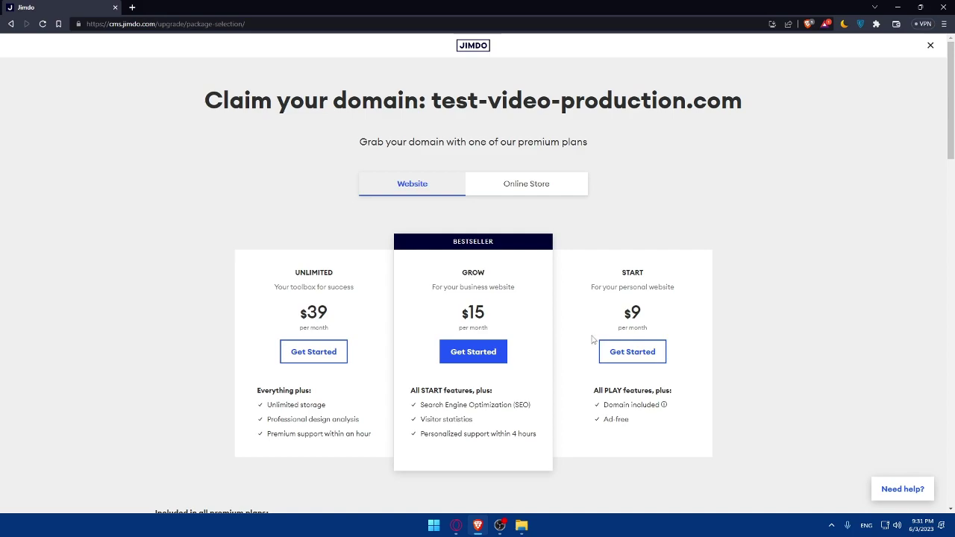
drag(604, 407, 664, 418)
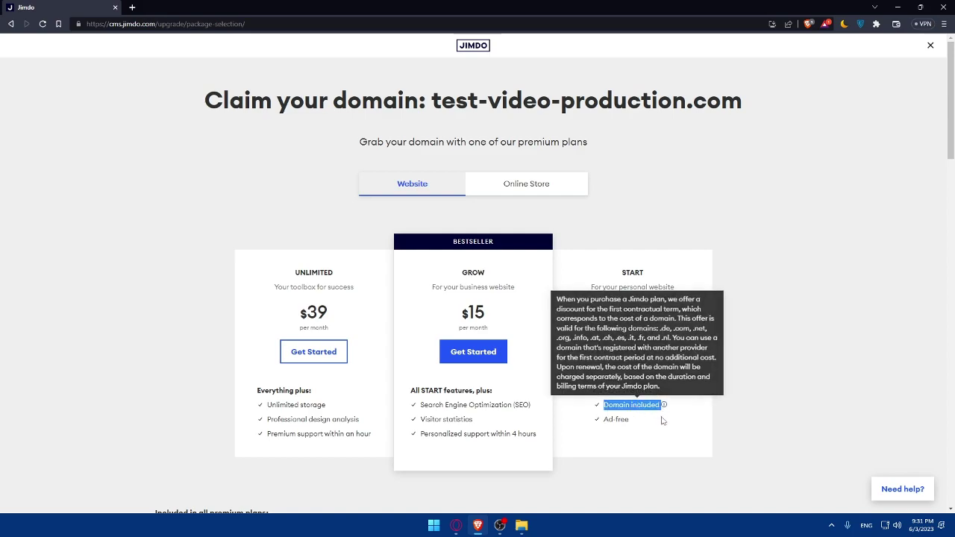
click(663, 419)
scroll(596, 406, down, 2)
scroll(638, 254, down, 2)
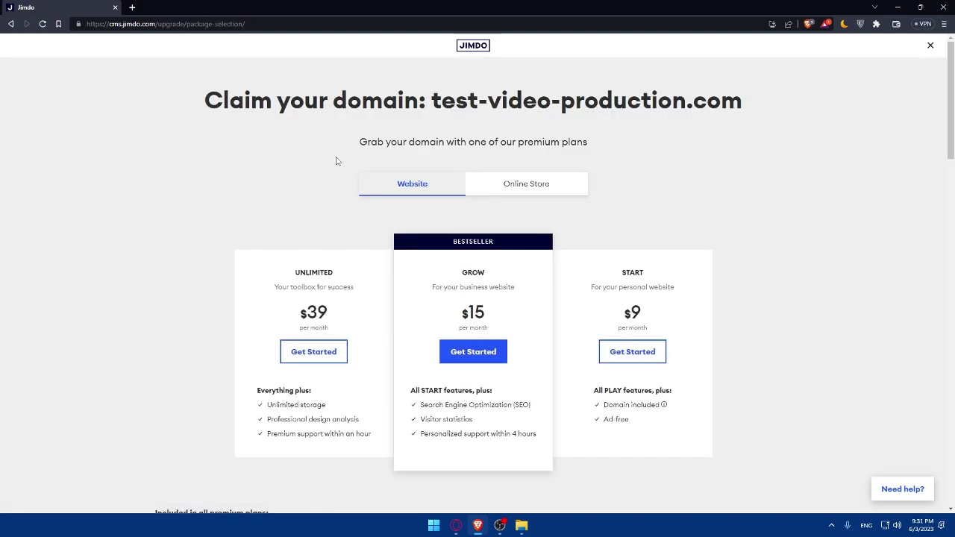
Step: Return to the Jimdo homepage and reopen the account's website dashboard
click(131, 23)
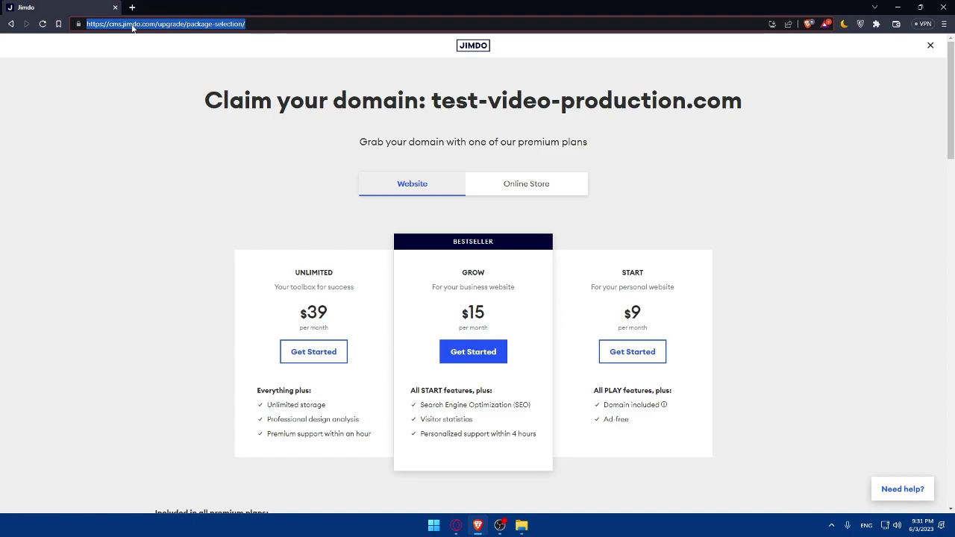
text(jim)
key(Return)
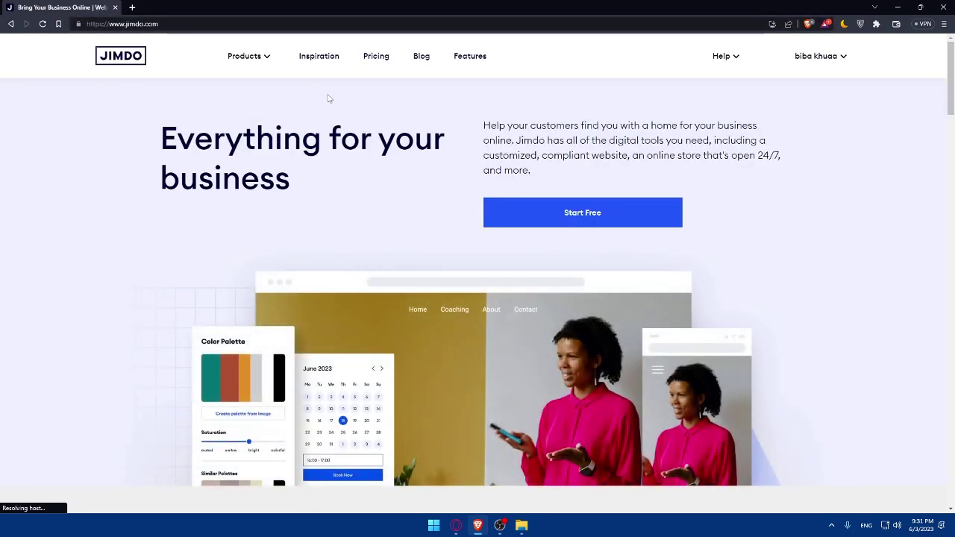
click(816, 56)
click(811, 95)
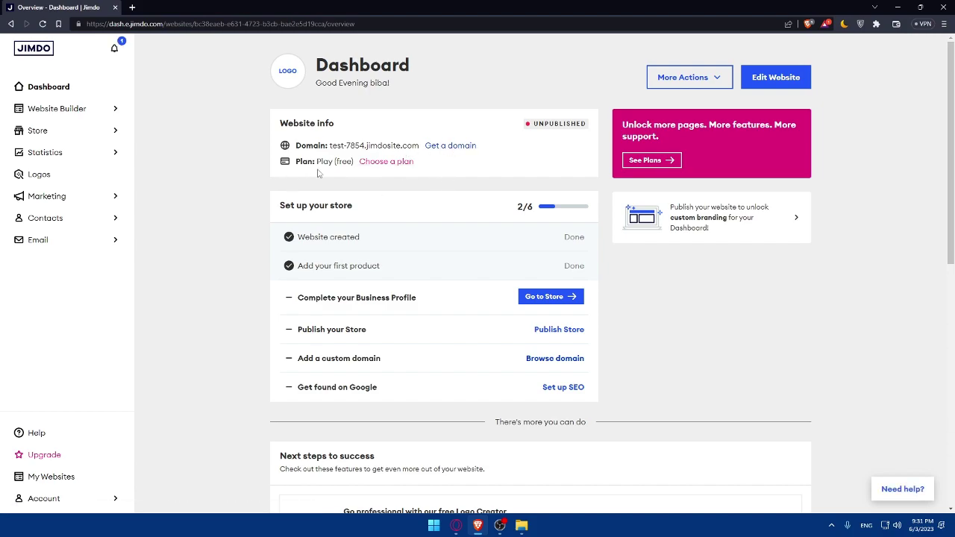
Step: View the plan choices linked from the website info, then return to the dashboard
click(378, 162)
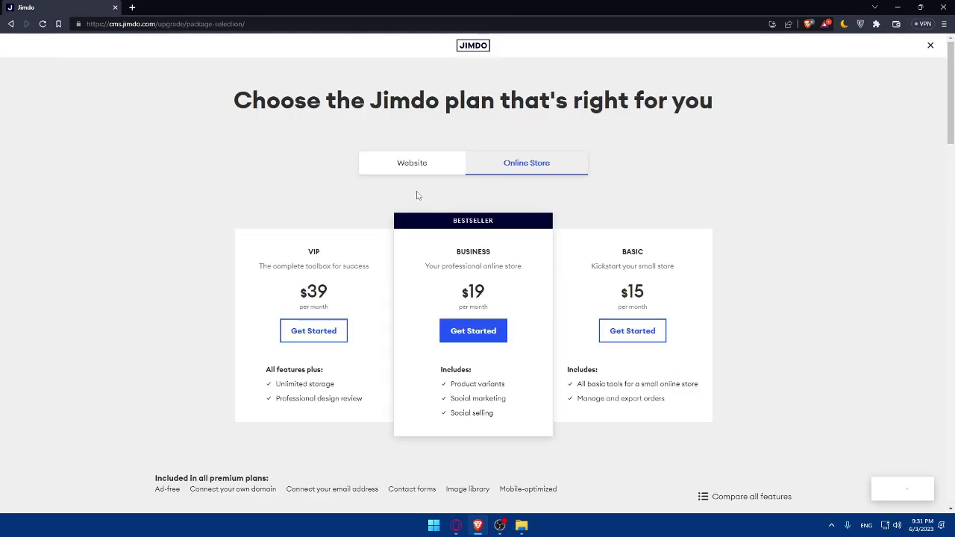
key(alt+Left)
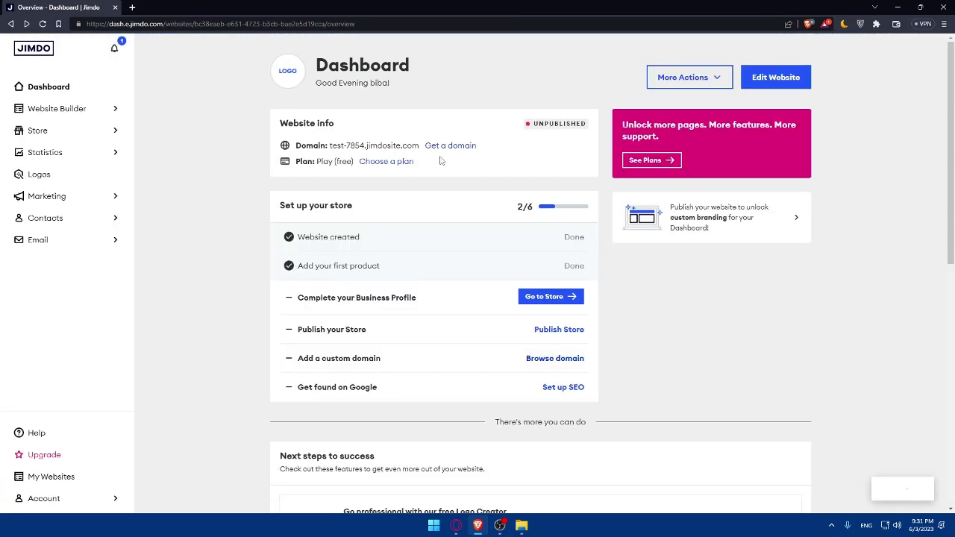
Step: Open the domain offers from the website info and look through the suggested domains for Test
click(441, 151)
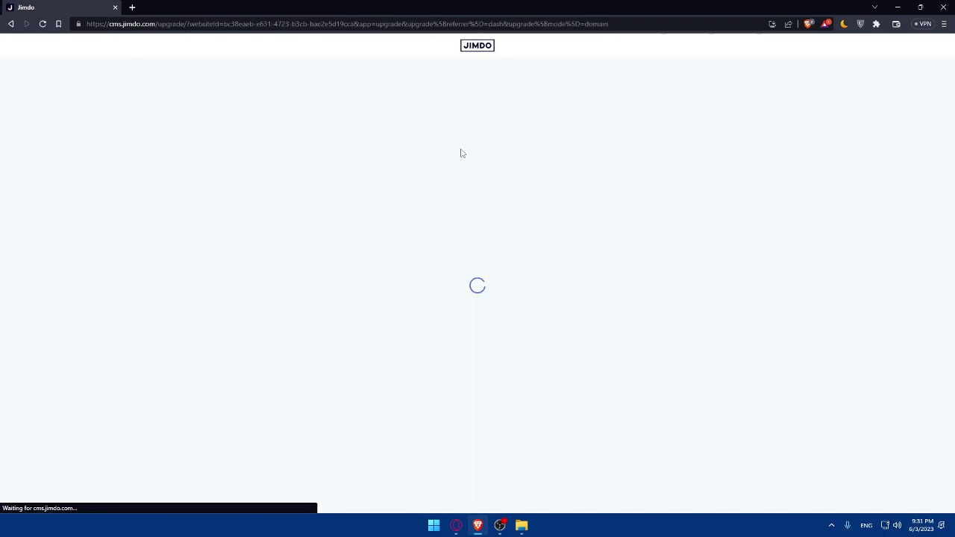
scroll(496, 187, down, 2)
scroll(496, 188, down, 3)
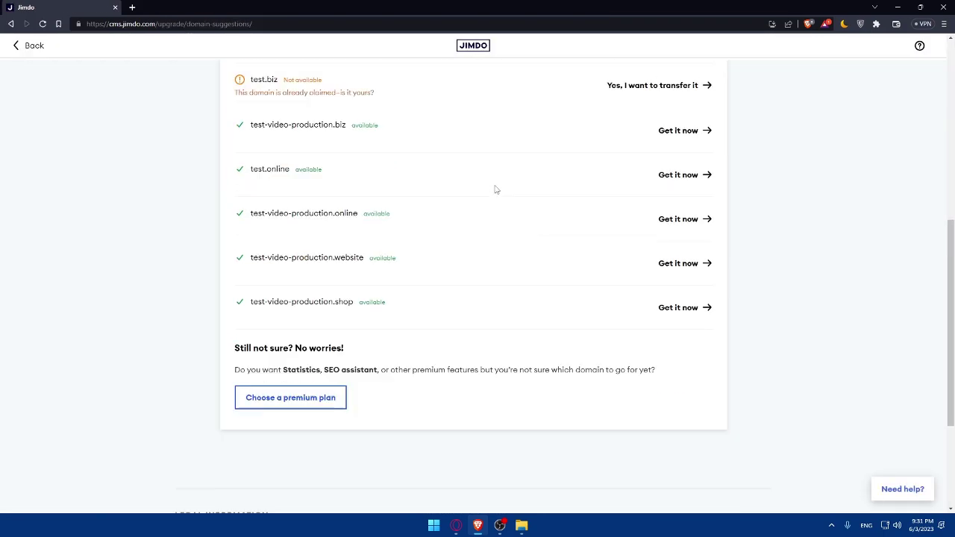
scroll(493, 189, up, 3)
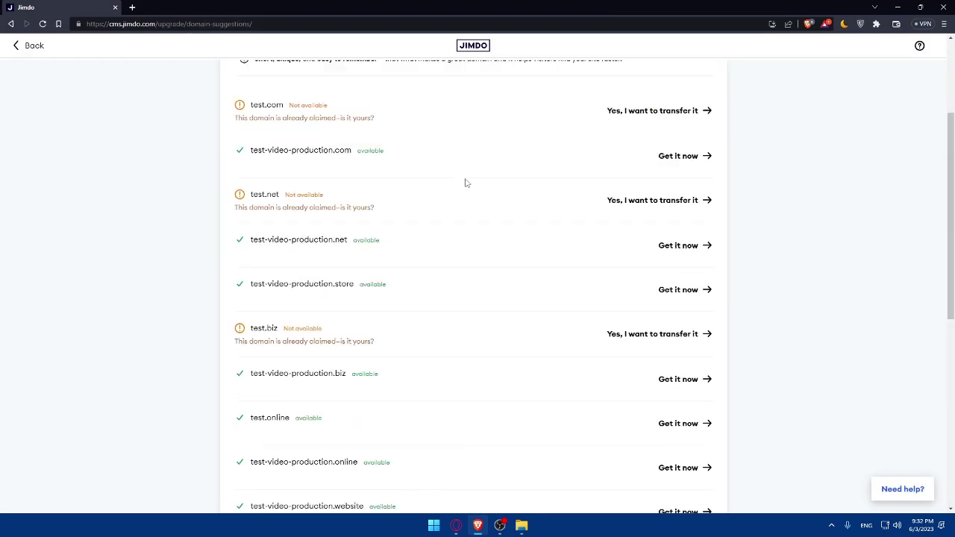
scroll(465, 184, down, 3)
scroll(418, 252, up, 4)
scroll(373, 268, down, 1)
scroll(396, 262, down, 2)
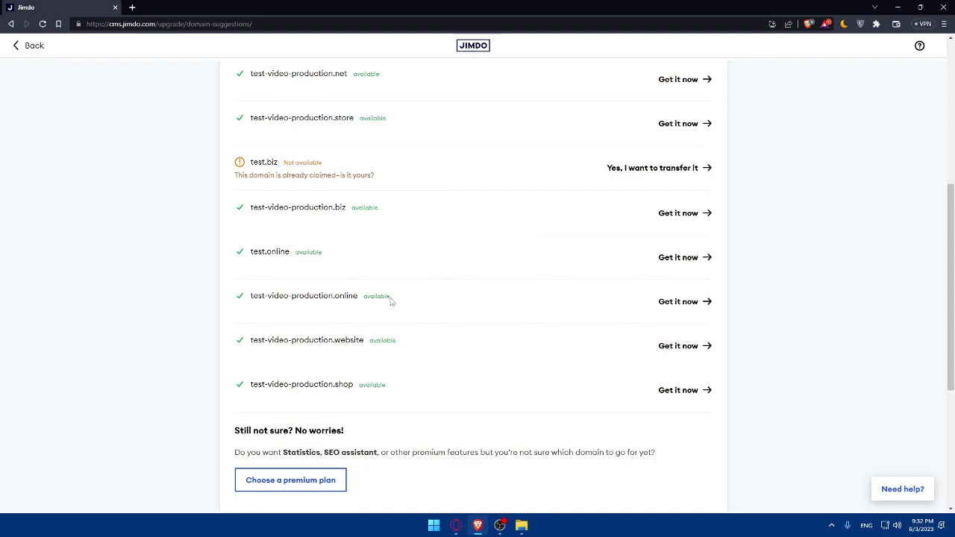
drag(391, 301, 296, 219)
scroll(448, 299, up, 5)
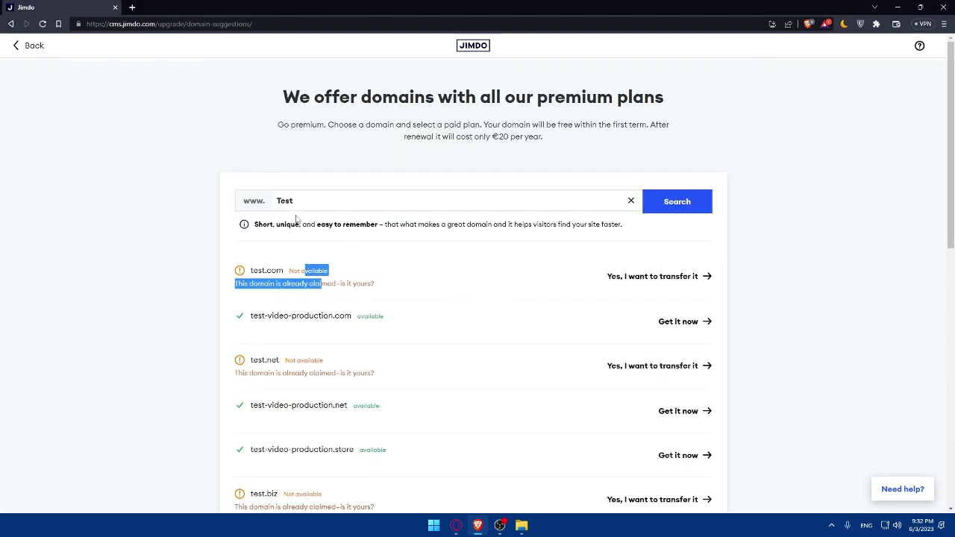
Step: Search the domain suggestions for Test019 and look through the offered domain endings
click(300, 201)
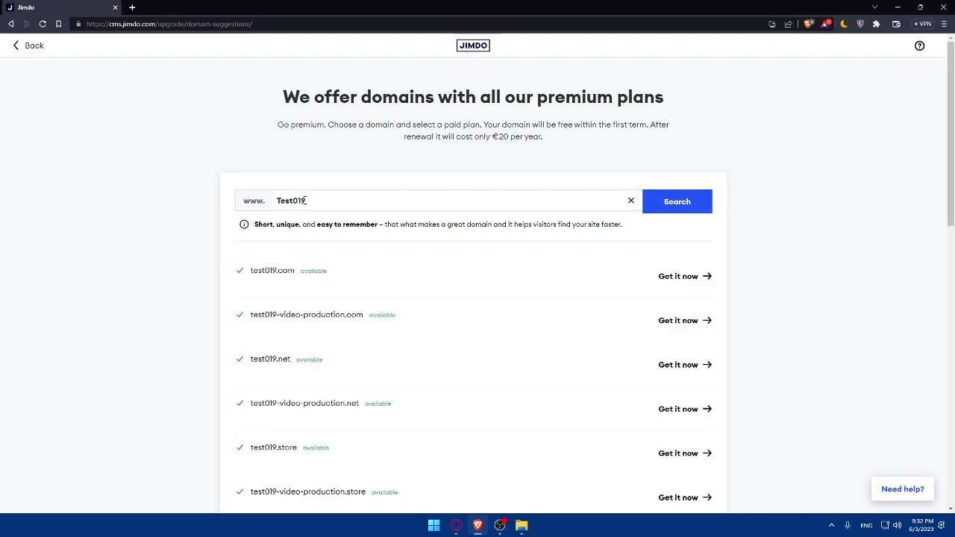
drag(307, 201, 186, 225)
click(165, 242)
drag(344, 206, 295, 203)
click(202, 258)
scroll(326, 276, down, 9)
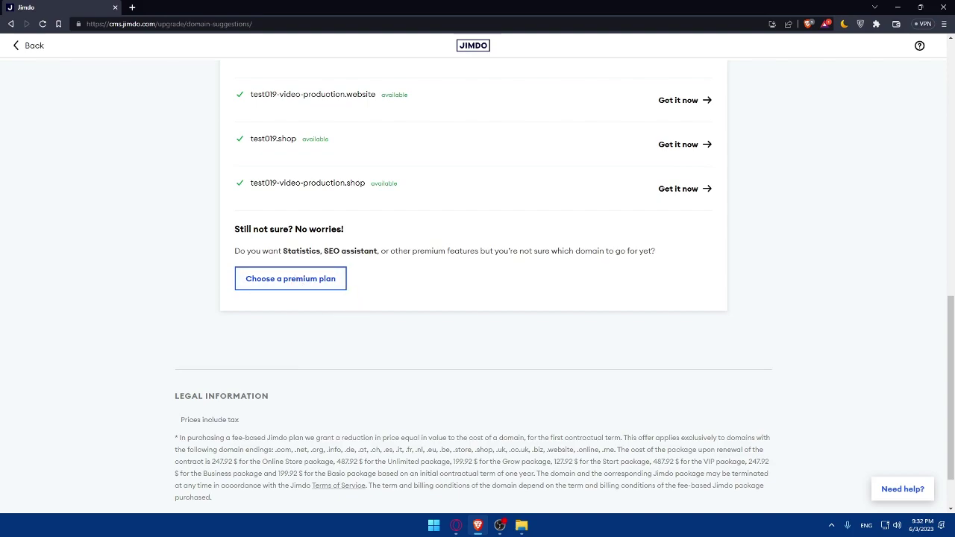
scroll(299, 313, up, 15)
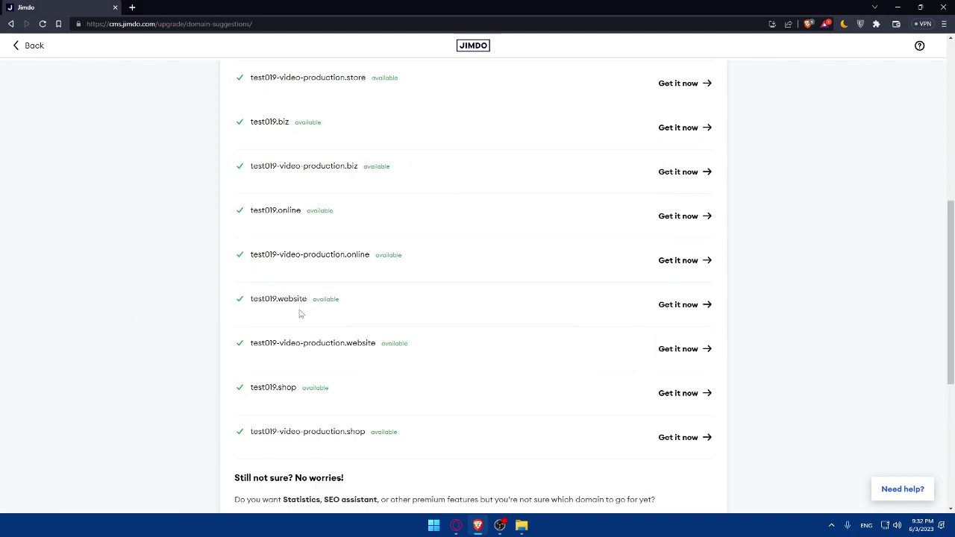
drag(304, 214, 241, 207)
scroll(619, 273, down, 3)
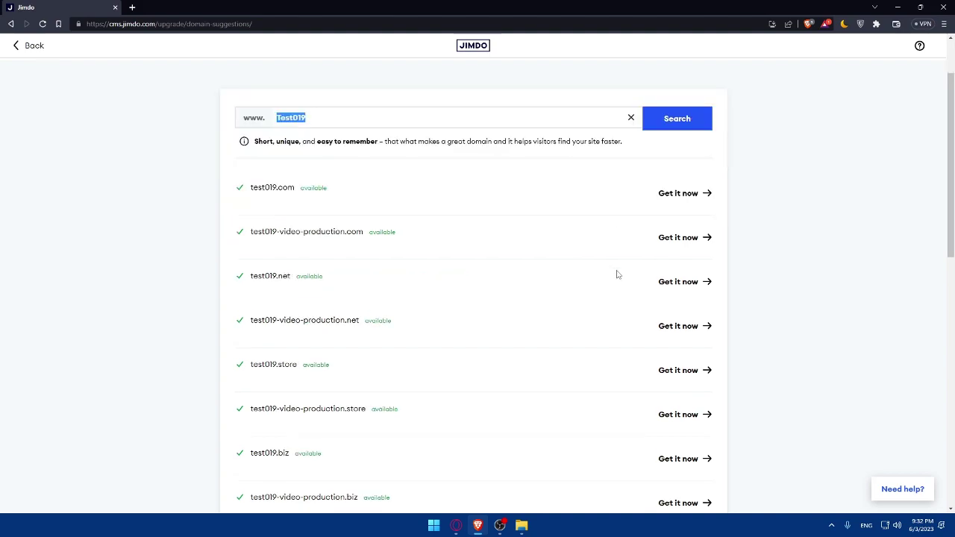
scroll(645, 307, up, 3)
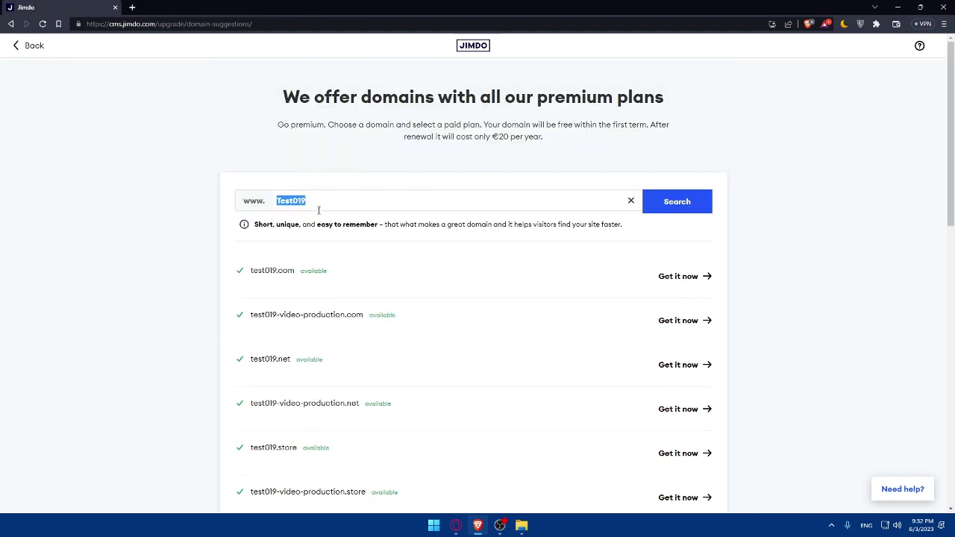
Step: Search the domain suggestions for hellohowareyou and look through the offered domains
drag(318, 210, 239, 206)
text(hello)
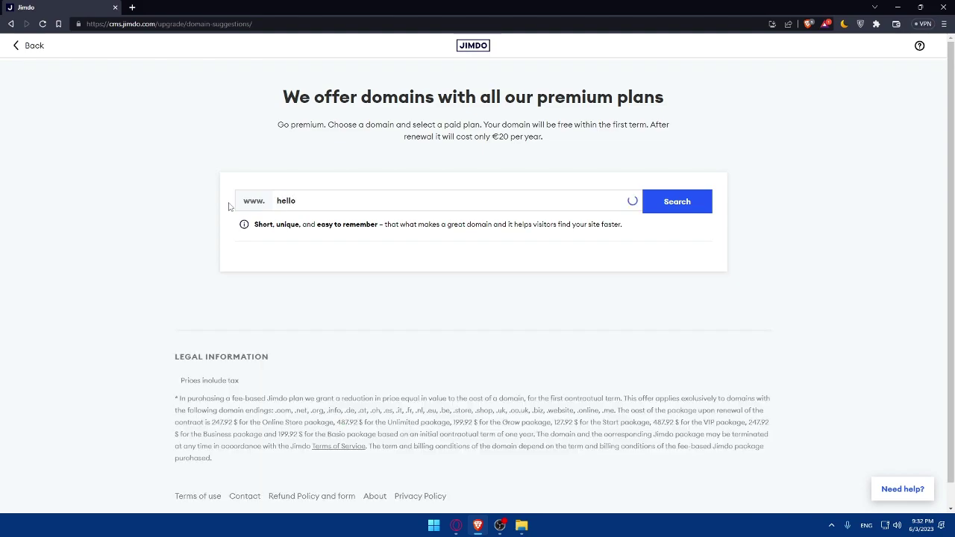
text(hopwwareyou)
scroll(301, 241, down, 7)
scroll(384, 309, down, 3)
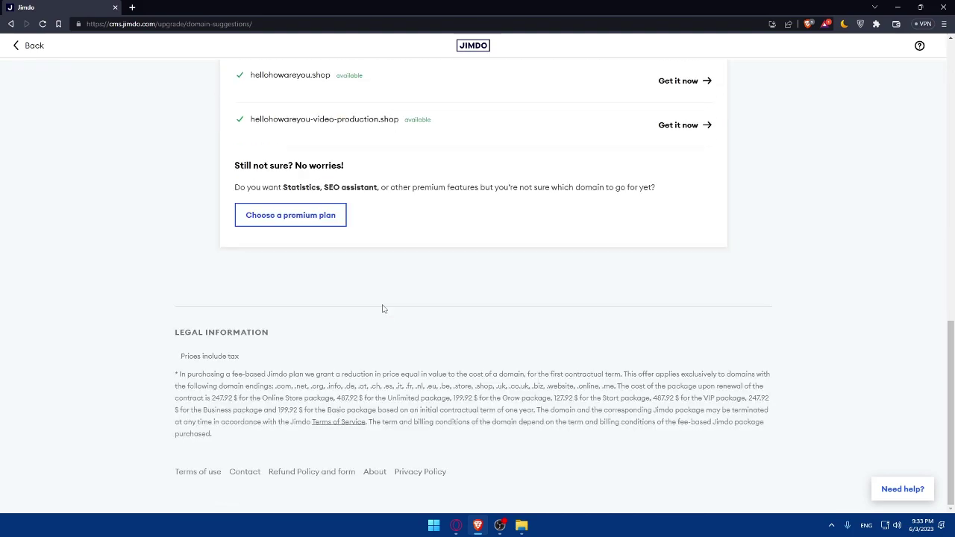
scroll(383, 309, up, 10)
click(168, 183)
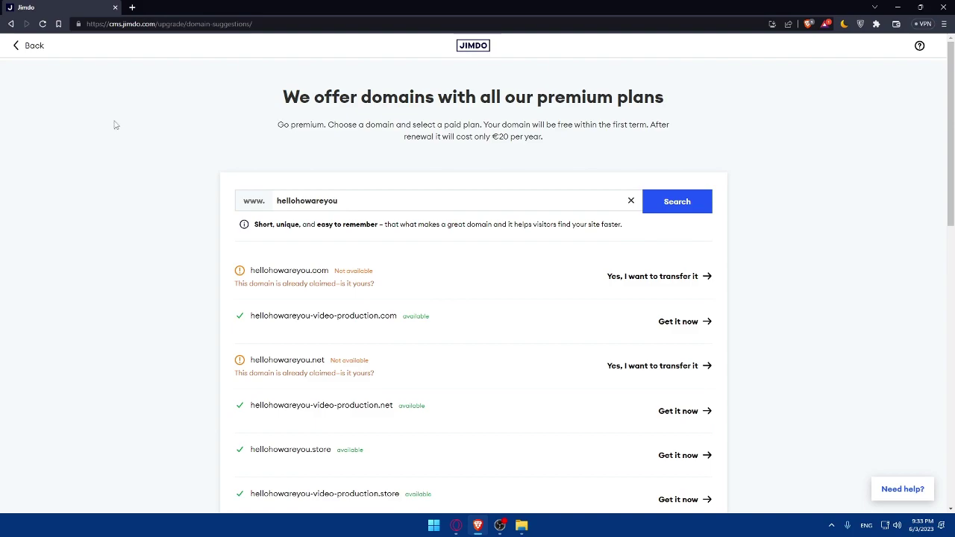
Step: Return to the website dashboard and highlight the current domain in the website info
click(13, 50)
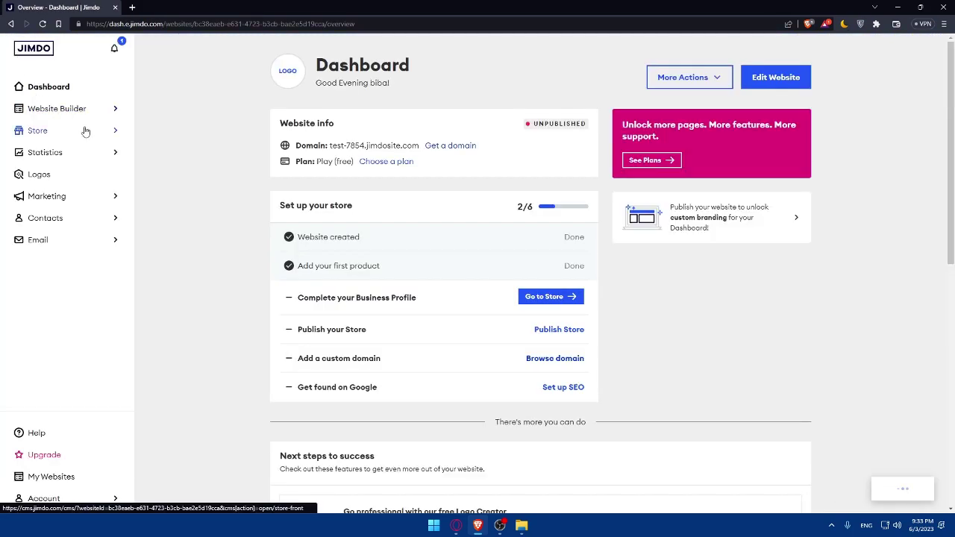
drag(329, 151, 419, 147)
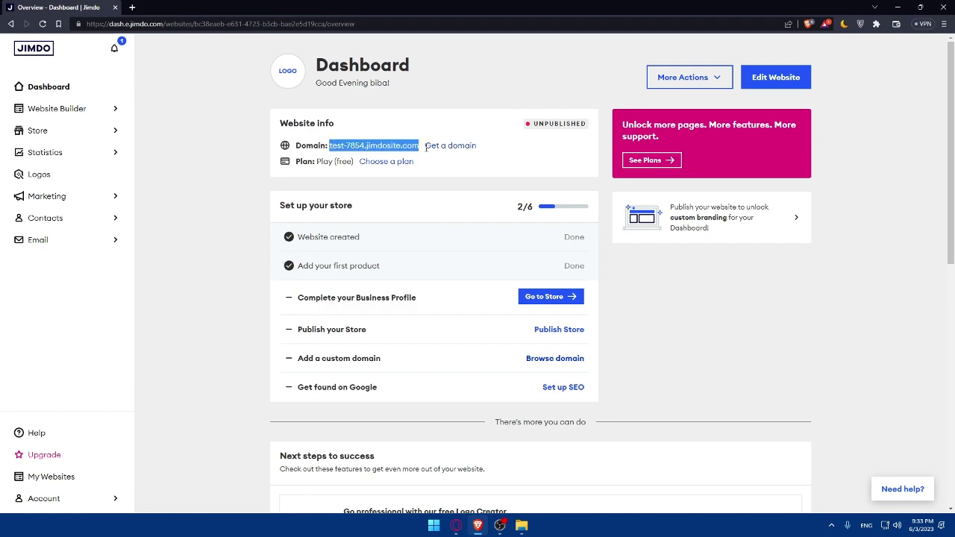
click(432, 158)
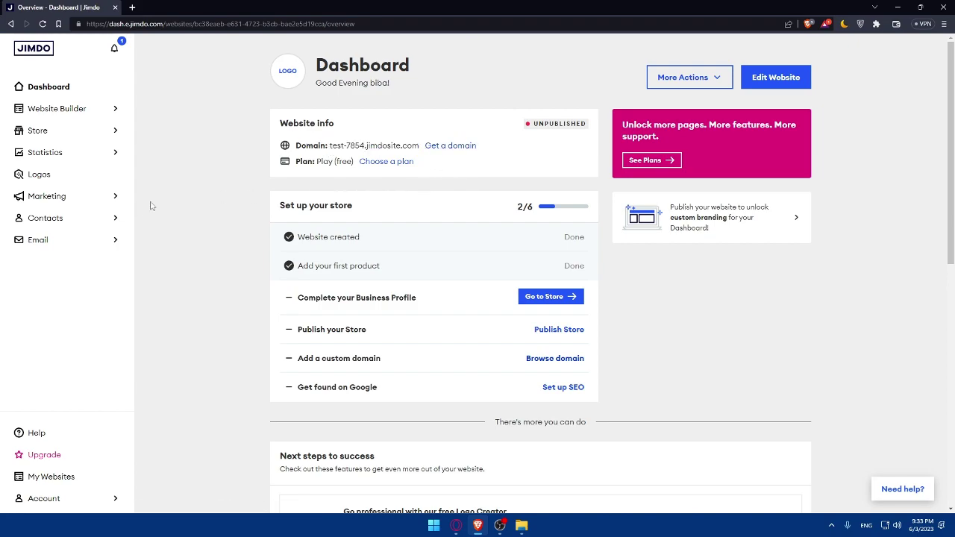
Step: Open the Website Builder settings and view the option for deleting the website
click(62, 109)
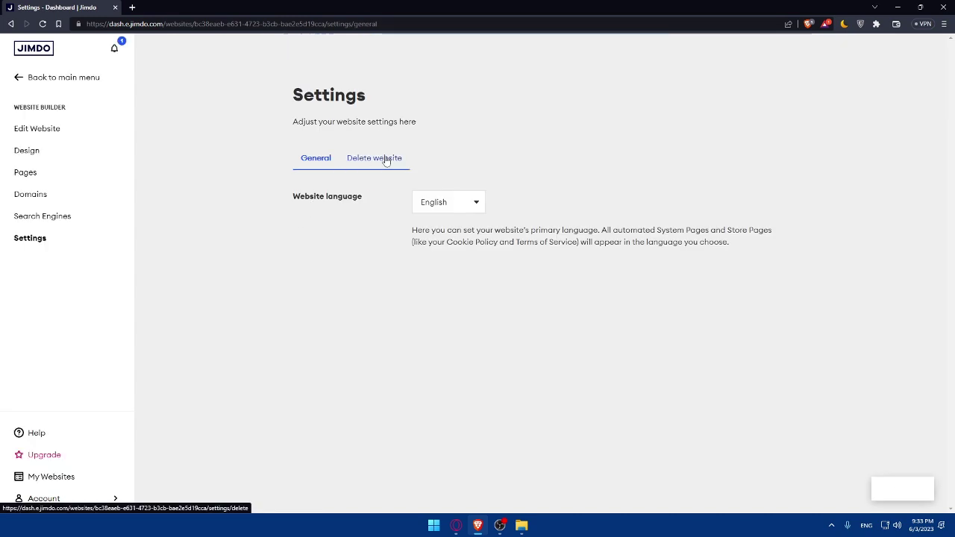
click(386, 161)
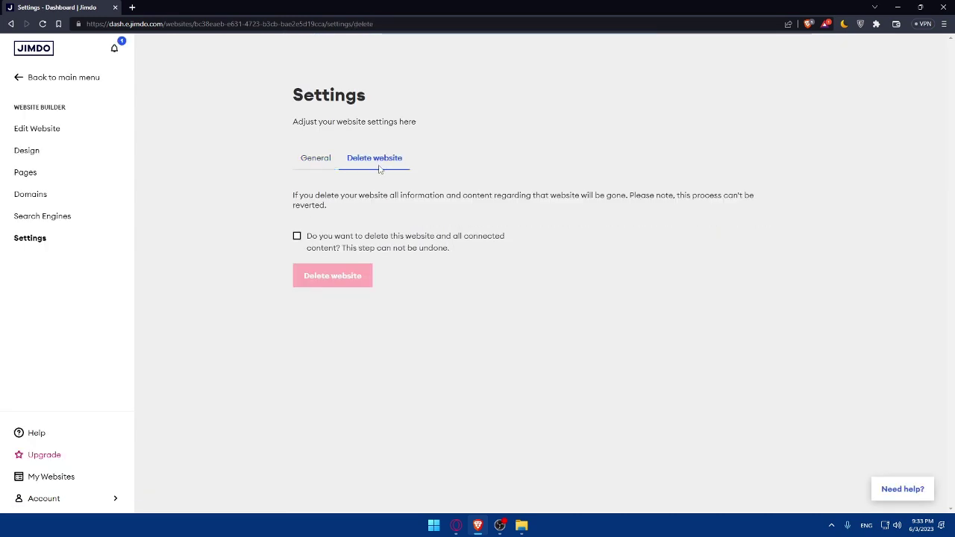
Step: Open the website in the editor and check its current web address above the page
click(46, 133)
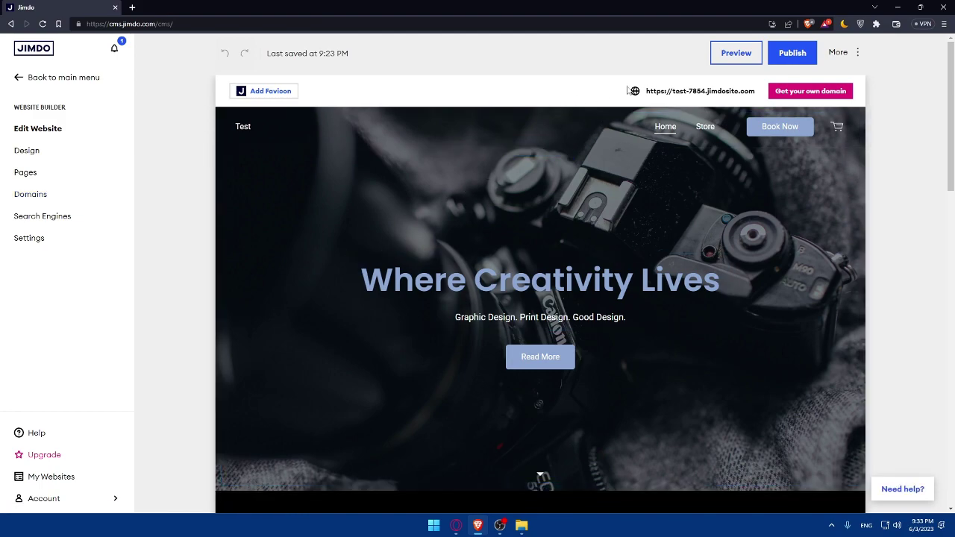
drag(674, 91, 687, 91)
click(565, 85)
click(586, 90)
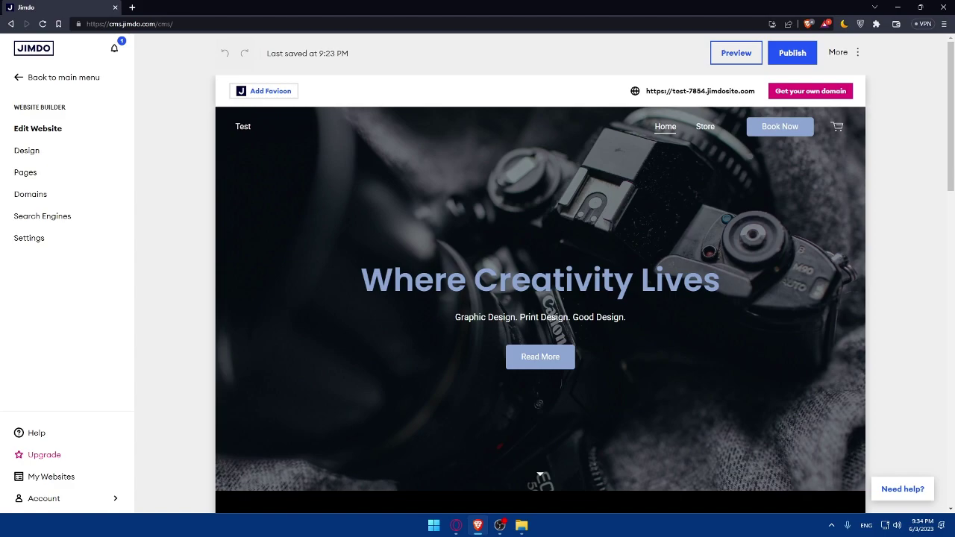
click(138, 160)
click(155, 50)
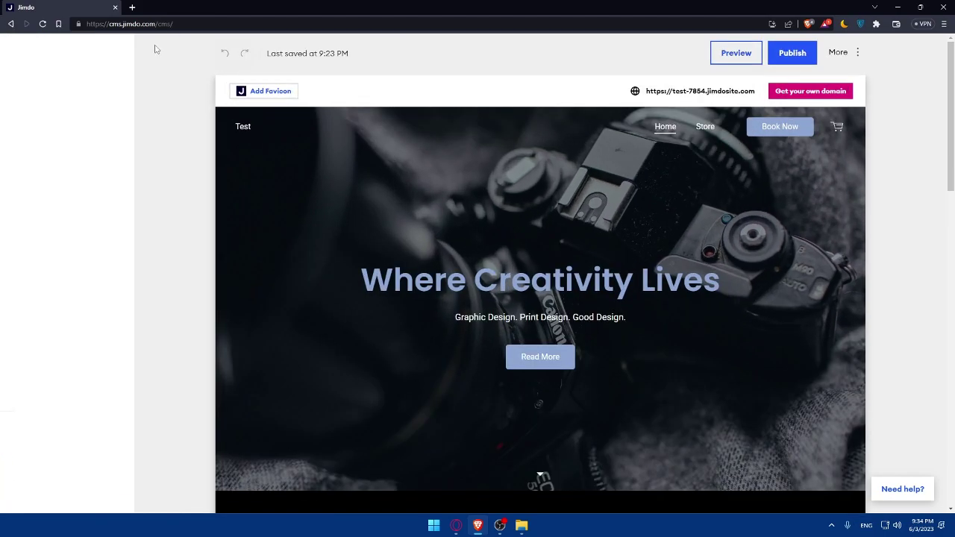
Step: Try deleting the word Lives from the hero heading Where Creativity Lives, and undo the deletion
scroll(380, 173, down, 1)
scroll(329, 211, up, 1)
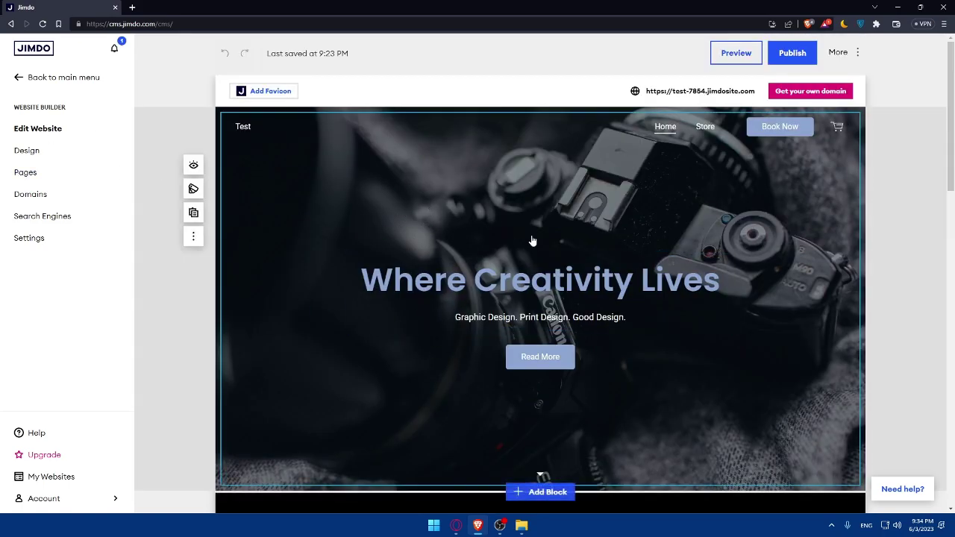
scroll(532, 241, down, 1)
click(464, 196)
click(448, 200)
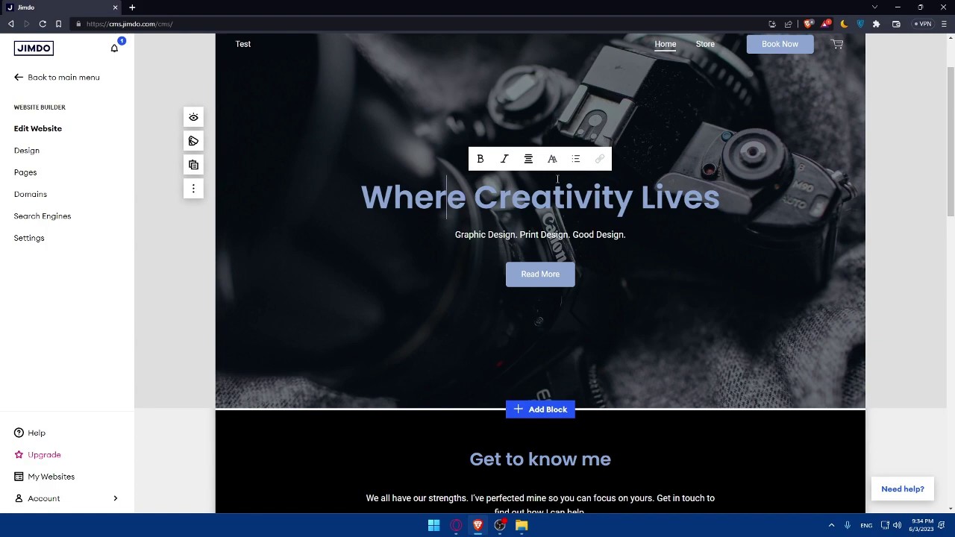
key(shift+Right)
key(shift+Right)
key(shift+Right)
key(shift+Right)
key(shift+Right)
click(683, 198)
drag(722, 198, 643, 198)
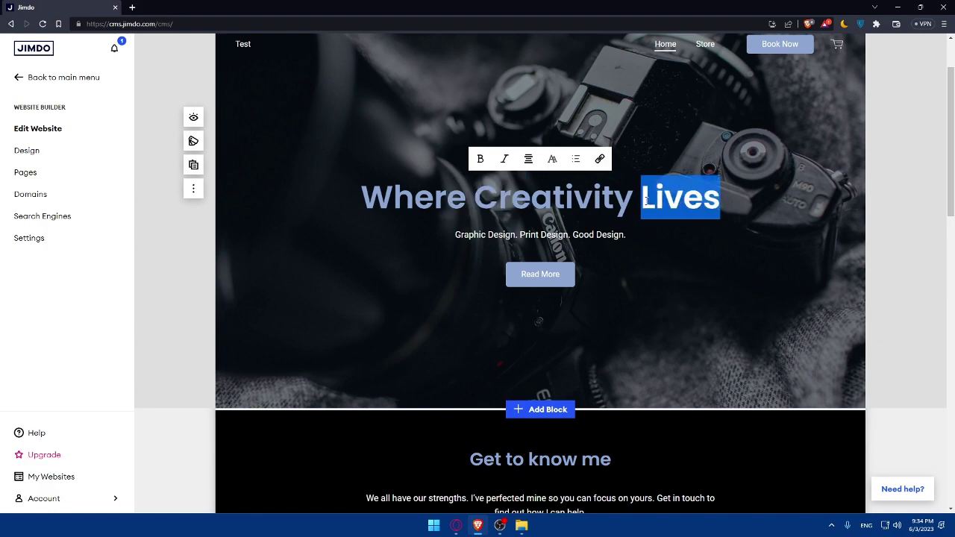
key(BackSpace)
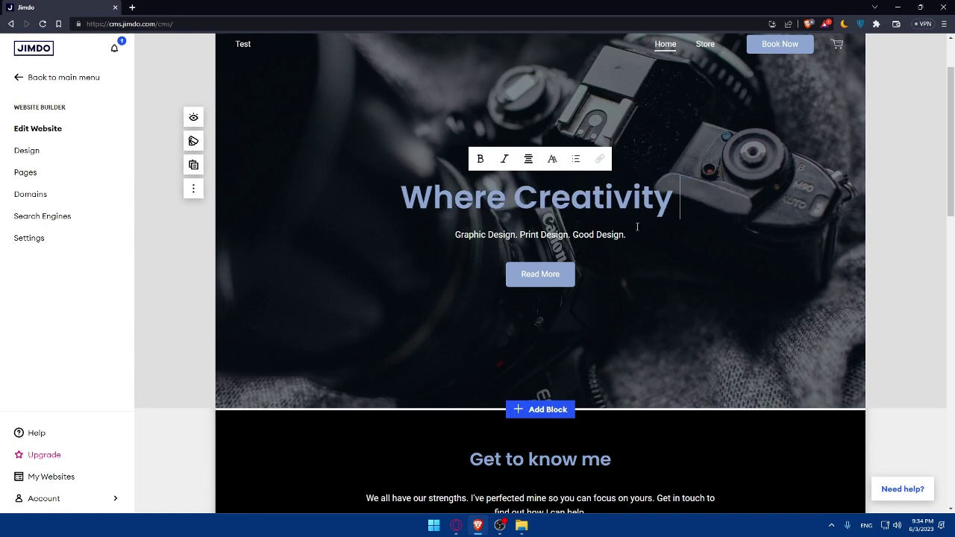
key(ctrl+z)
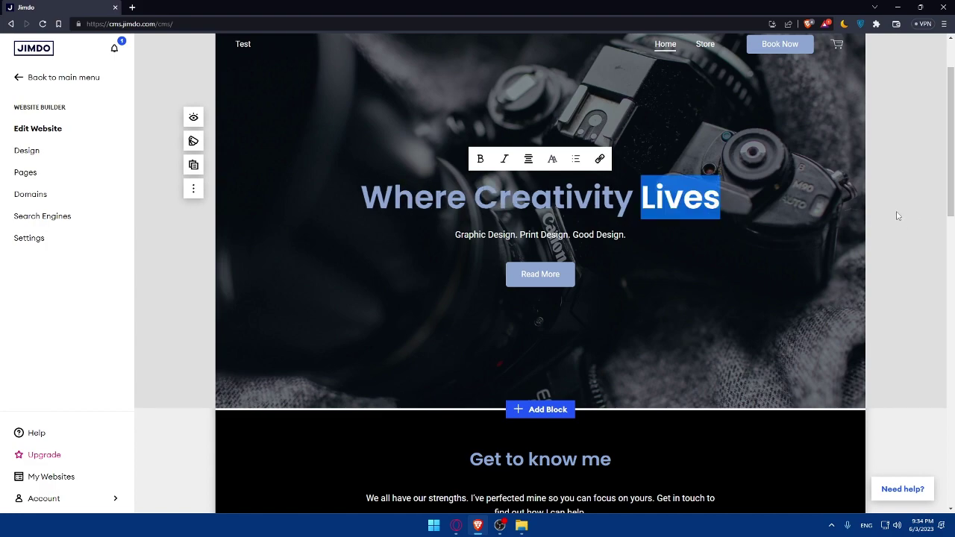
key(Right)
scroll(620, 193, up, 2)
click(403, 209)
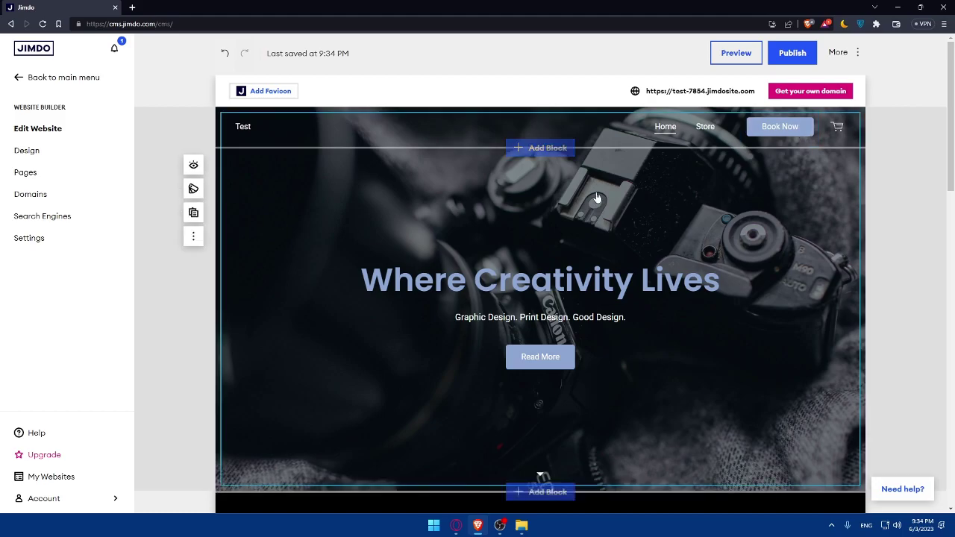
Step: Look through the home page's sections from the hero block to the contact form and back
scroll(515, 231, down, 1)
scroll(602, 211, up, 1)
scroll(463, 207, down, 4)
scroll(406, 213, up, 2)
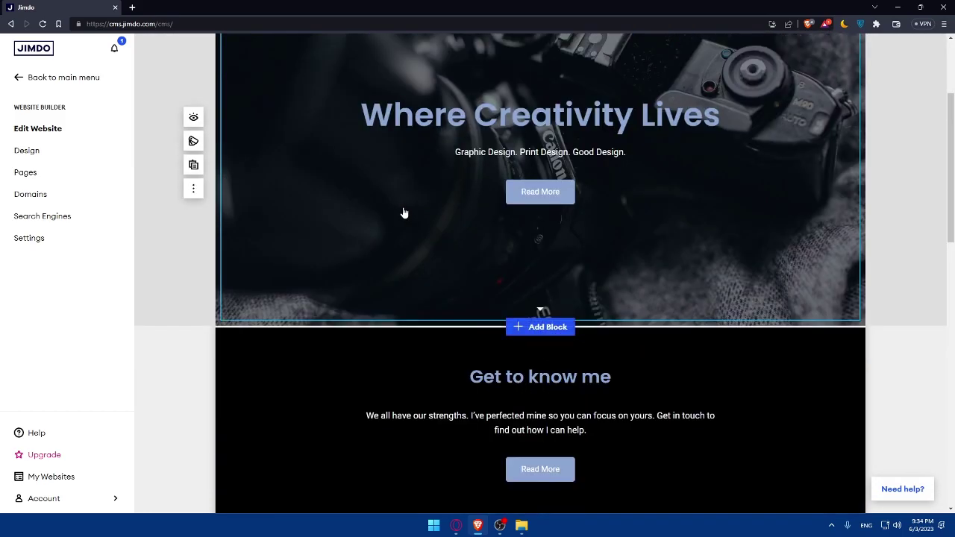
scroll(450, 307, down, 7)
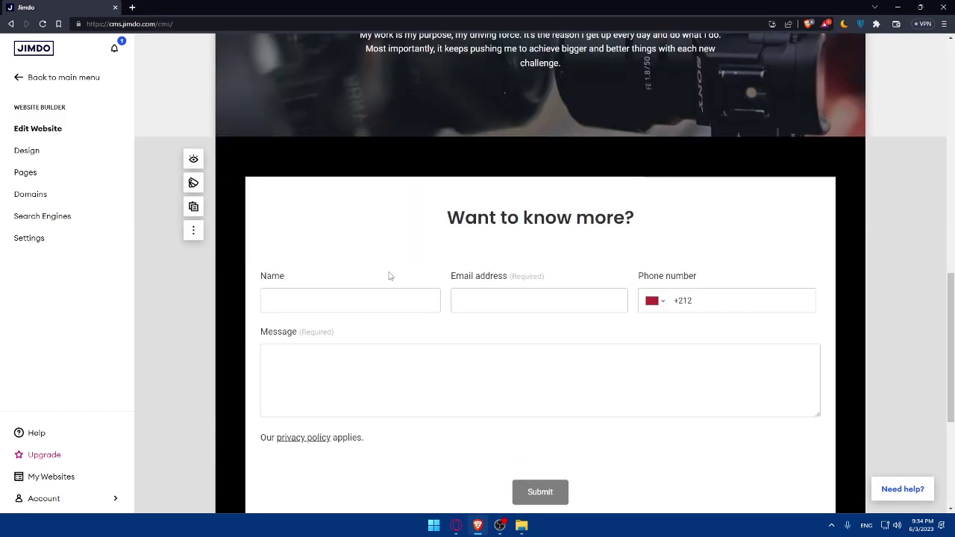
scroll(390, 275, up, 4)
scroll(388, 307, down, 2)
scroll(390, 307, up, 2)
scroll(391, 307, up, 6)
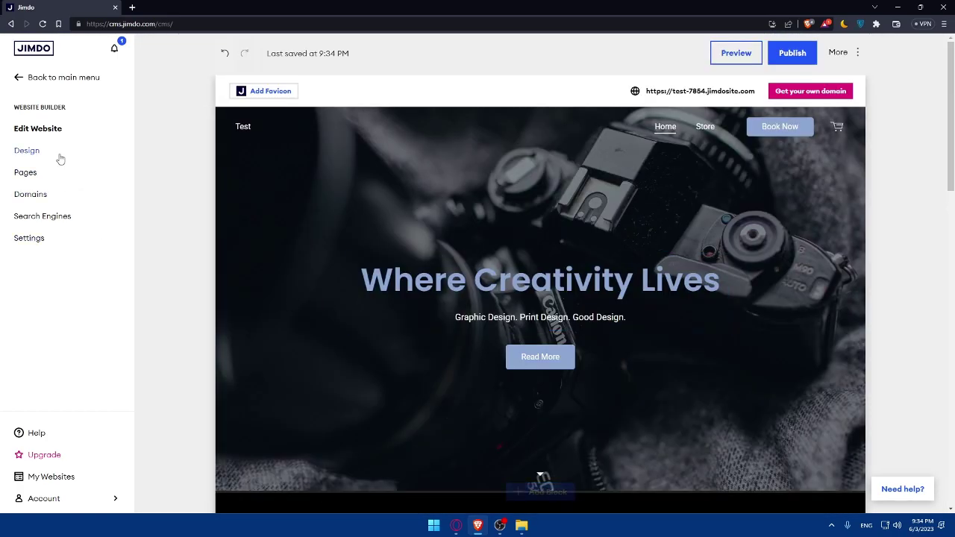
Step: View the site's design settings for color palette, font set, buttons and animations, and close them unchanged
click(27, 150)
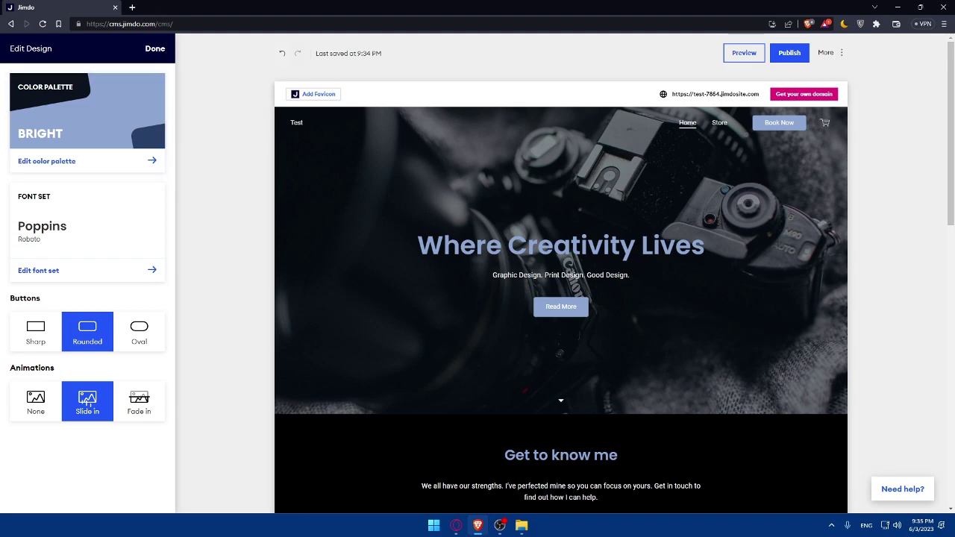
click(153, 47)
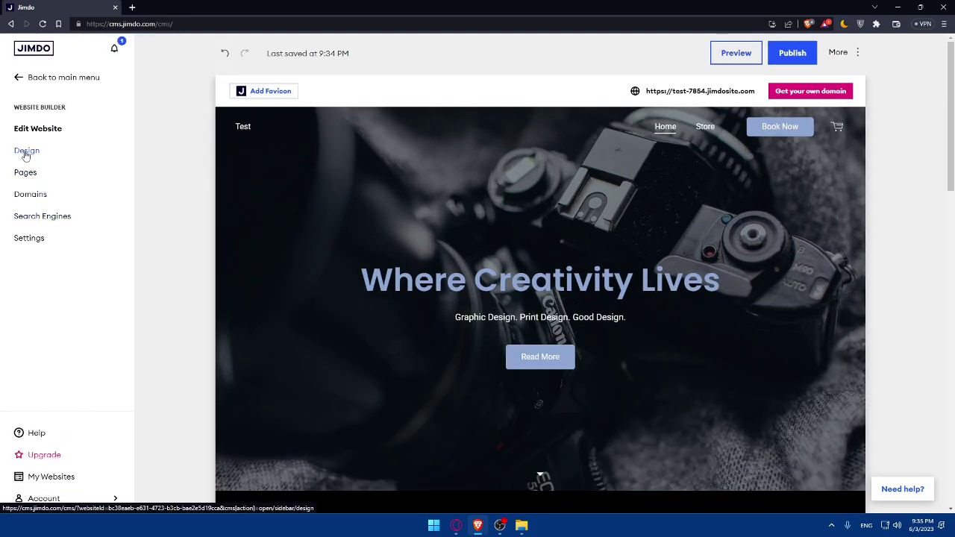
Step: Open the site's page list and view the System, Contractual and Store page groups
click(25, 173)
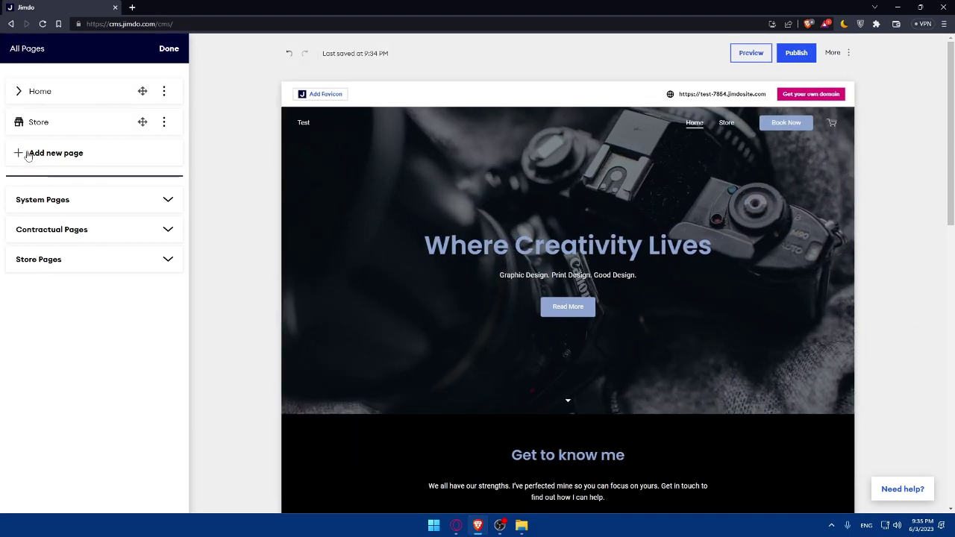
click(129, 203)
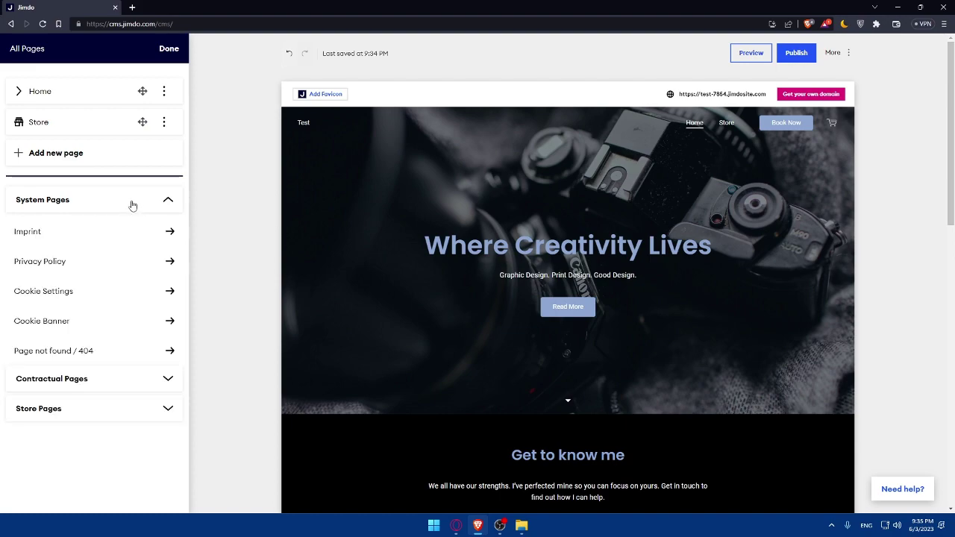
click(147, 204)
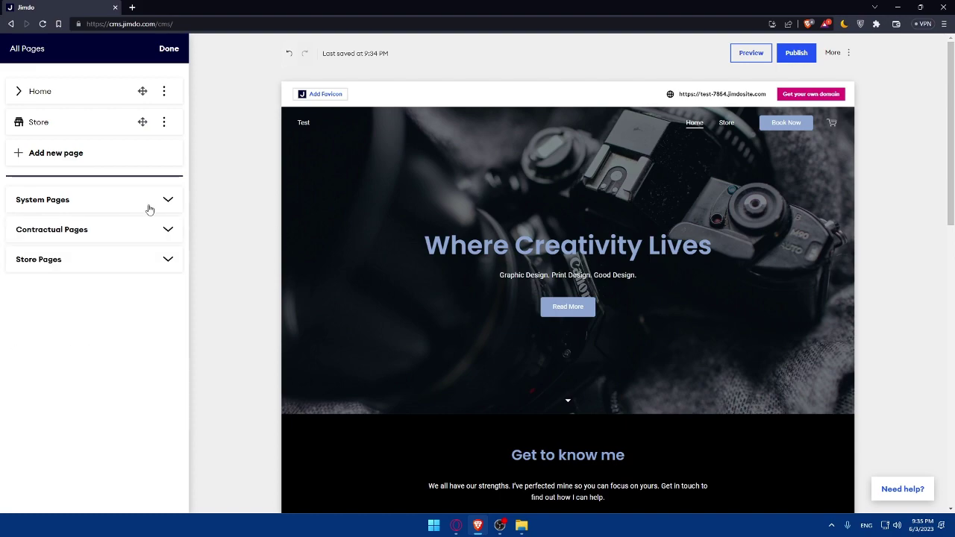
click(156, 232)
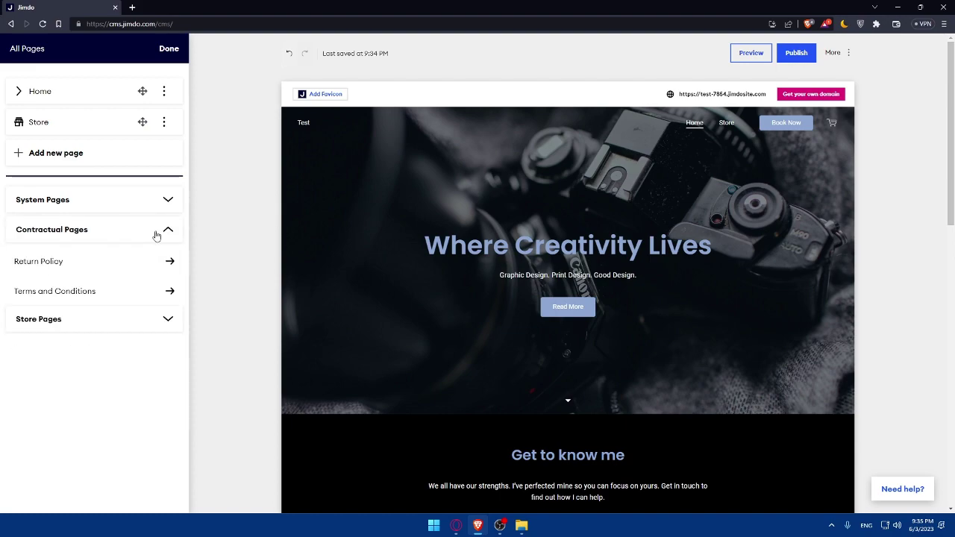
click(156, 232)
click(166, 259)
click(166, 259)
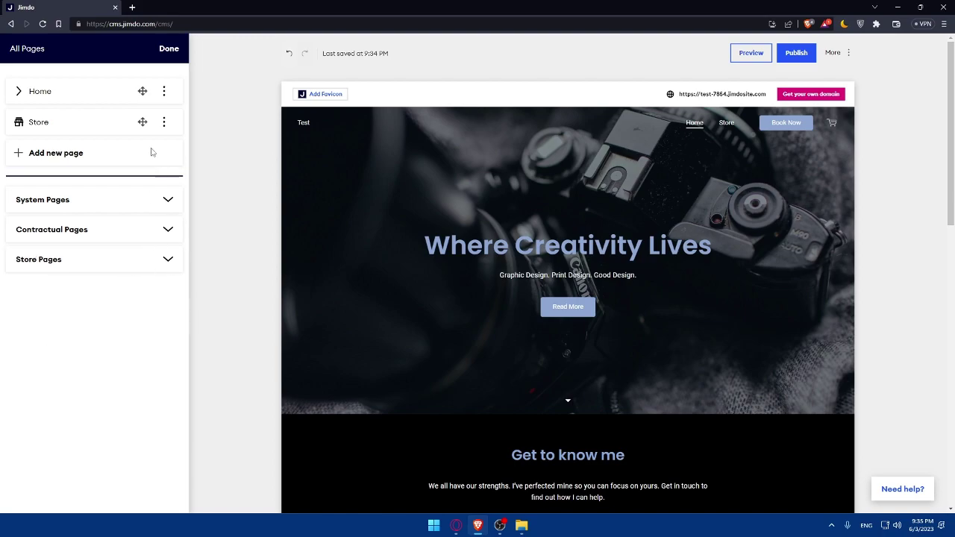
Step: Browse the recommended templates for a new page, and leave without adding one
click(86, 158)
scroll(103, 229, down, 1)
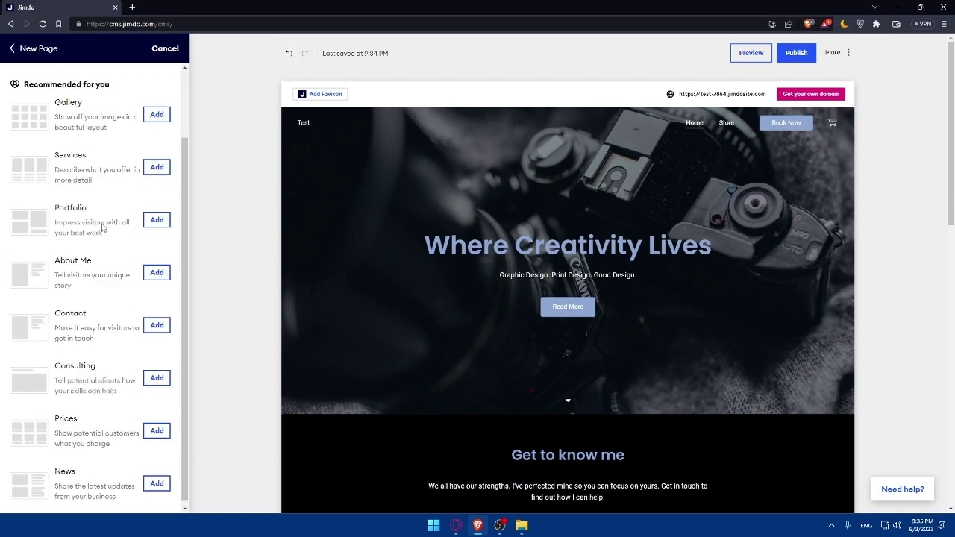
scroll(94, 247, up, 1)
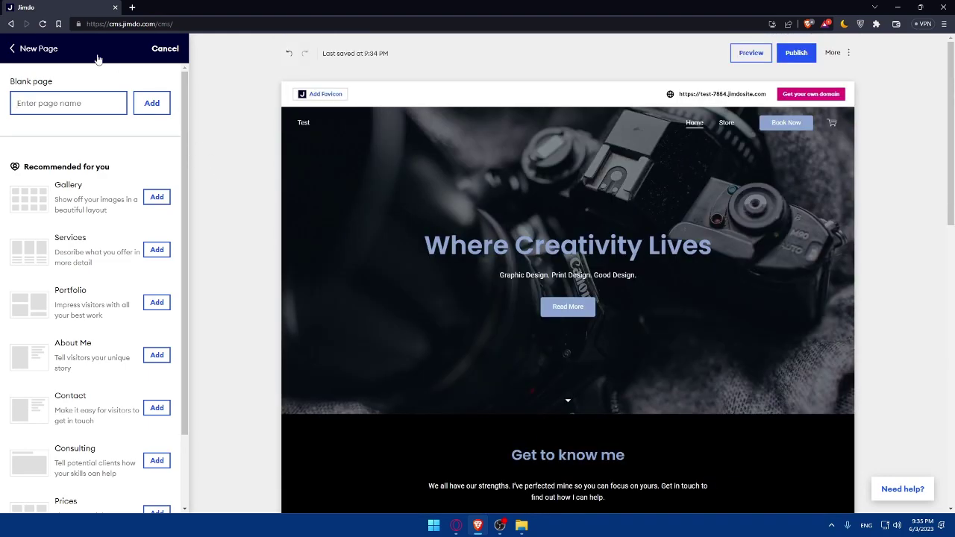
click(166, 51)
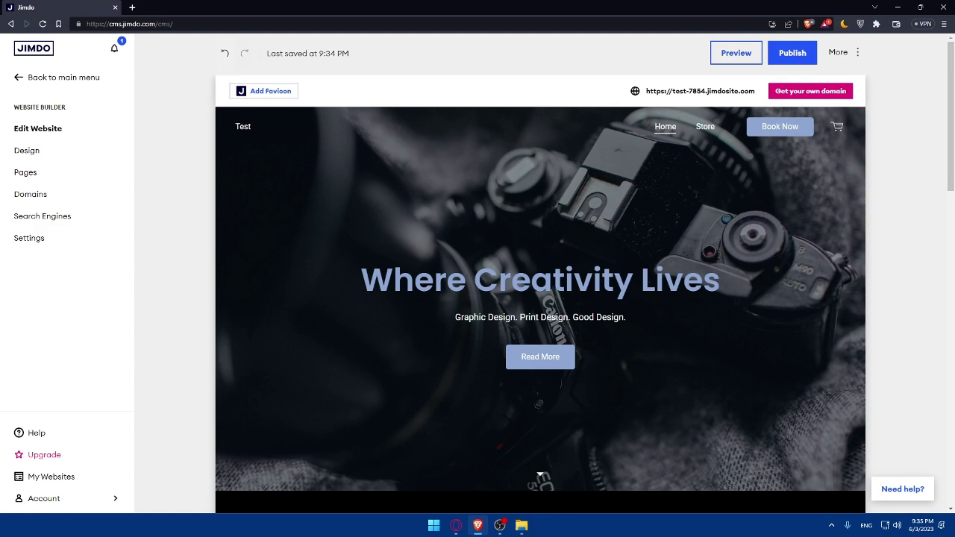
Step: Highlight the website's current jimdosite.com address above the page
drag(686, 92, 761, 100)
click(494, 94)
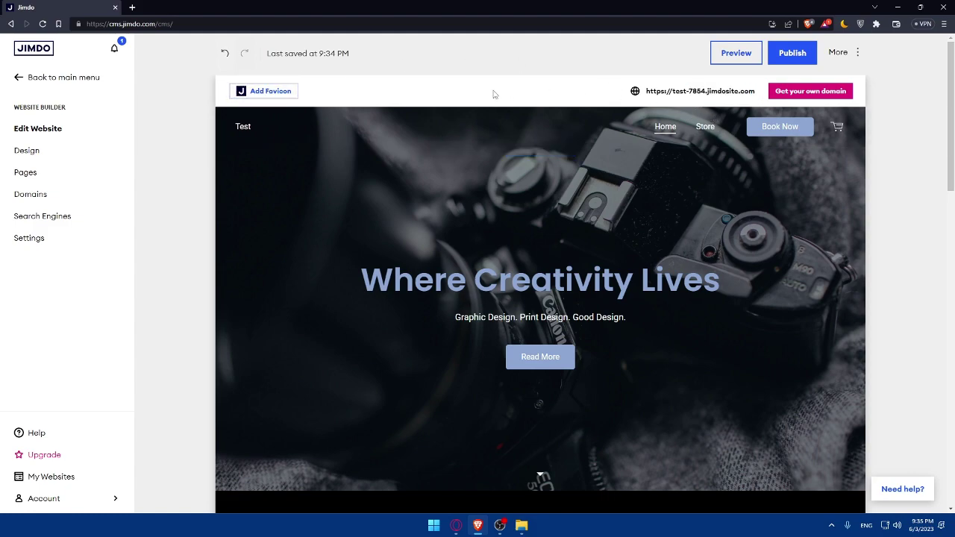